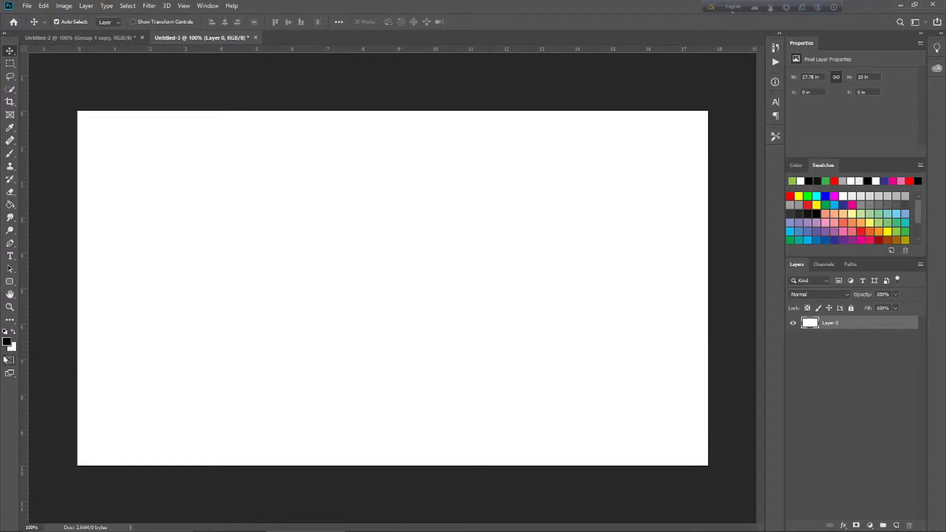
- Set the foreground colour to black (000000) and fill the white canvas layer with it using the Paint Bucket
{"action": "left_click", "coordinate": [6, 341]}
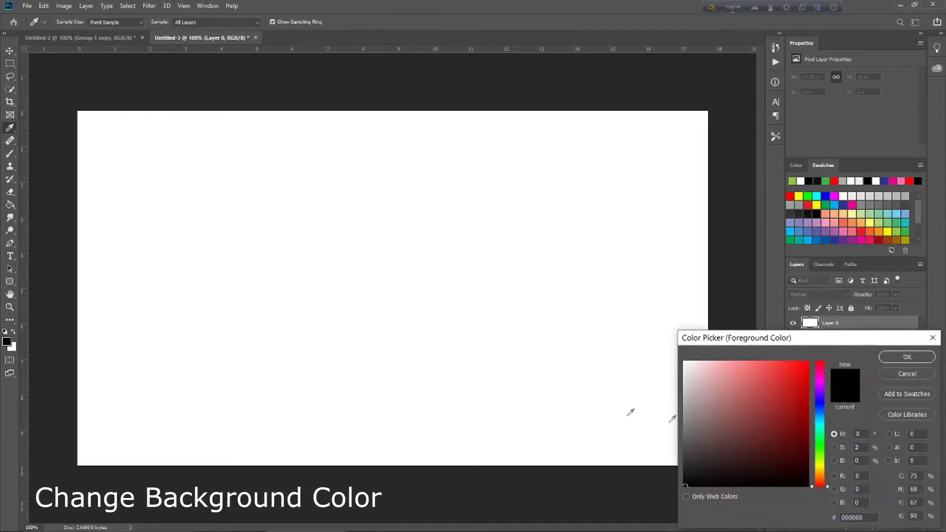
{"action": "left_click", "coordinate": [685, 487]}
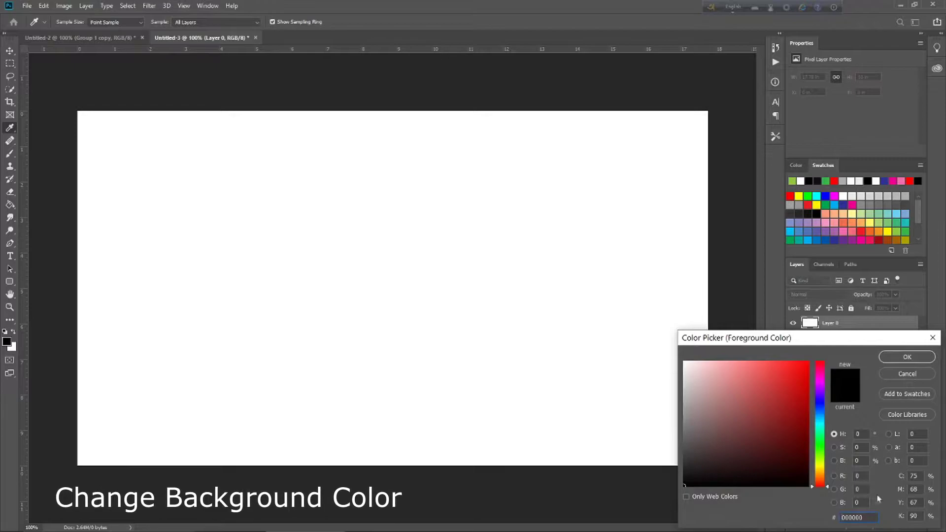
{"action": "left_click_drag", "start_coordinate": [867, 518], "coordinate": [833, 518]}
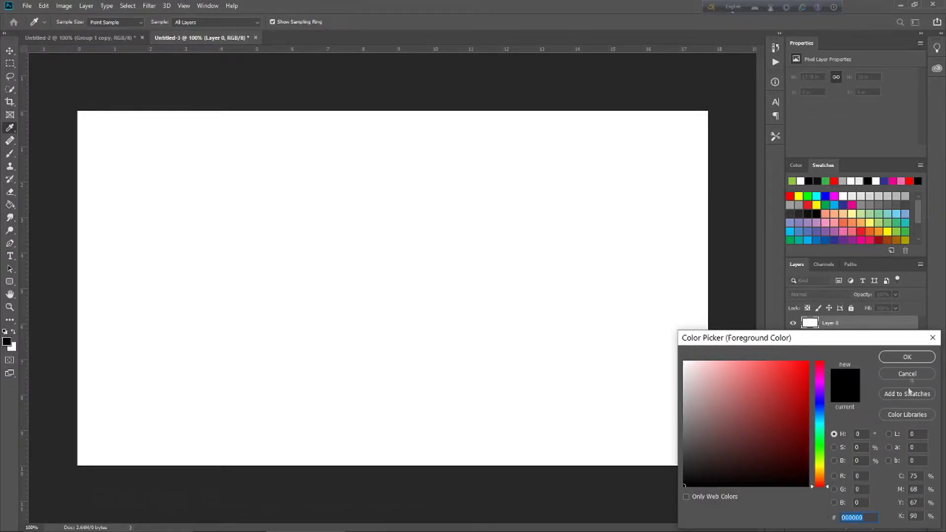
{"action": "left_click", "coordinate": [907, 357]}
{"action": "key", "text": "v"}
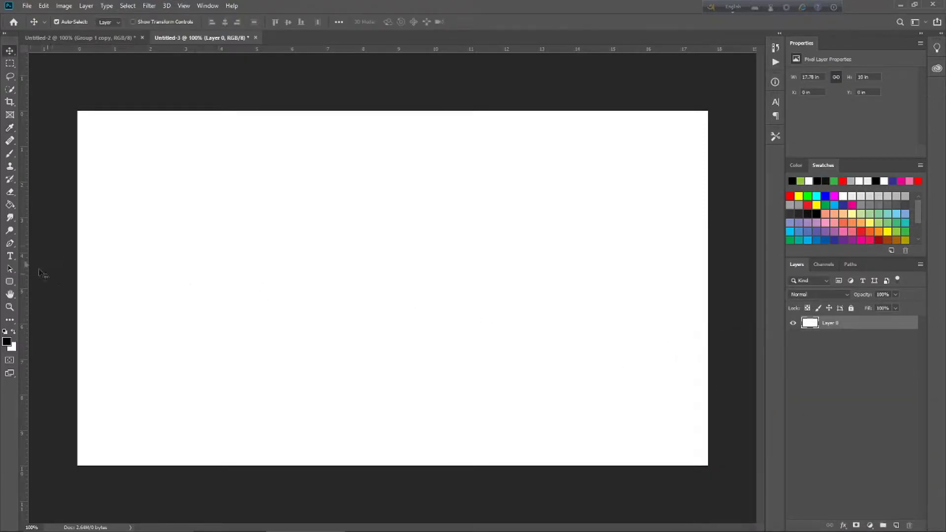
{"action": "left_click", "coordinate": [10, 204]}
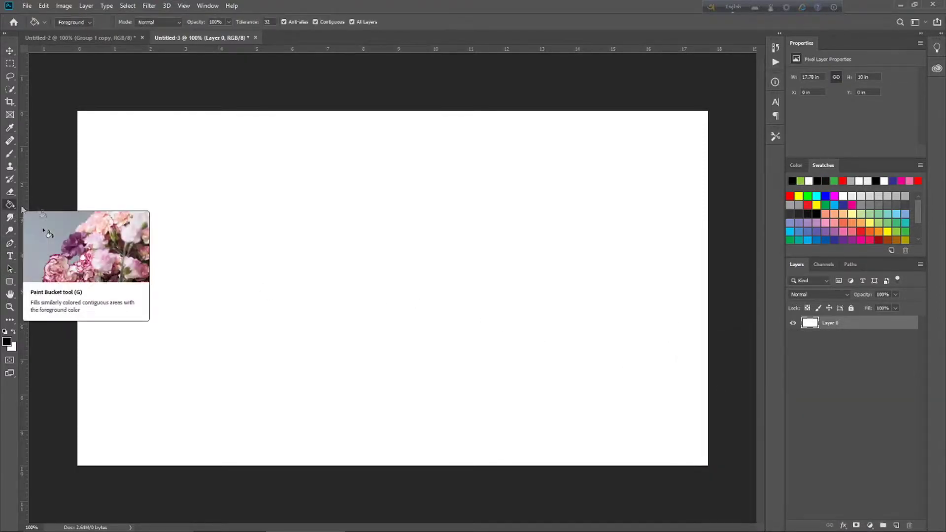
{"action": "left_click", "coordinate": [348, 244]}
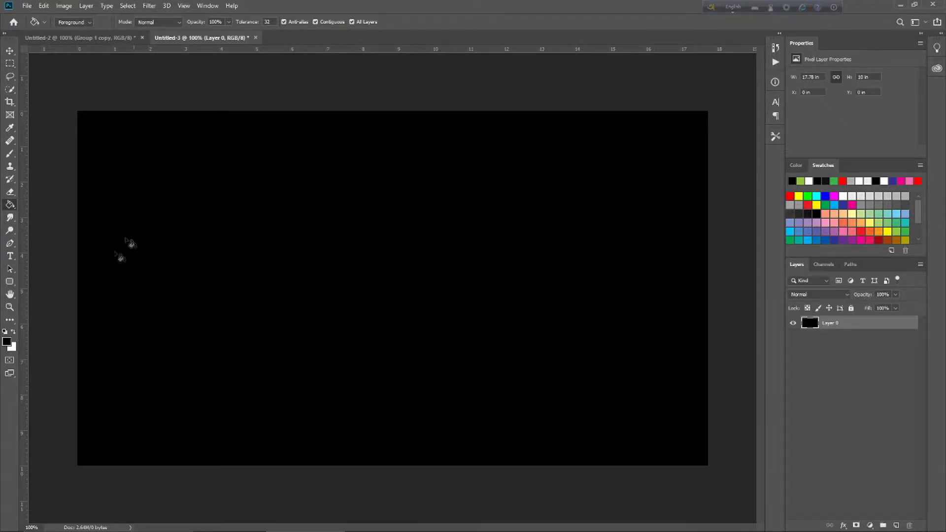
- Draw a green-filled, upright rounded rectangle about 121 by 250 px on the left half of the canvas
{"action": "left_click", "coordinate": [10, 282]}
{"action": "right_click", "coordinate": [9, 283]}
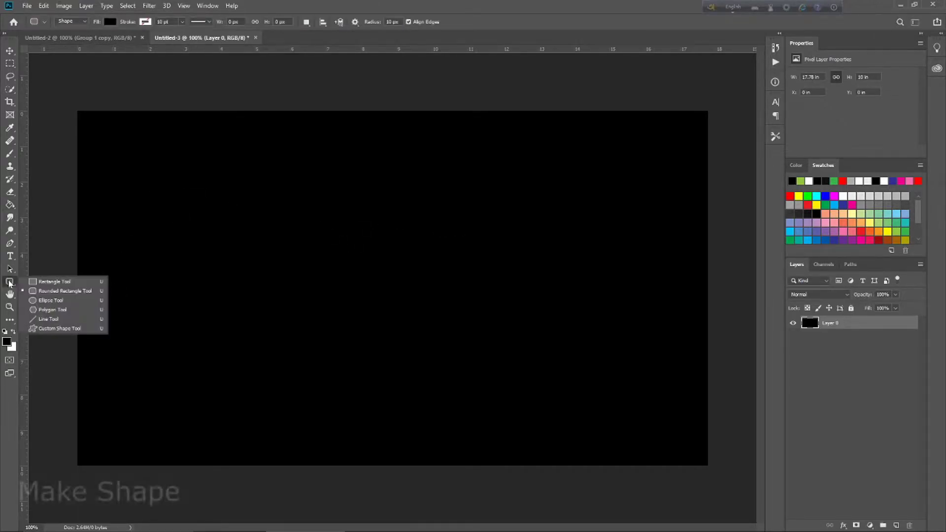
{"action": "left_click", "coordinate": [68, 293]}
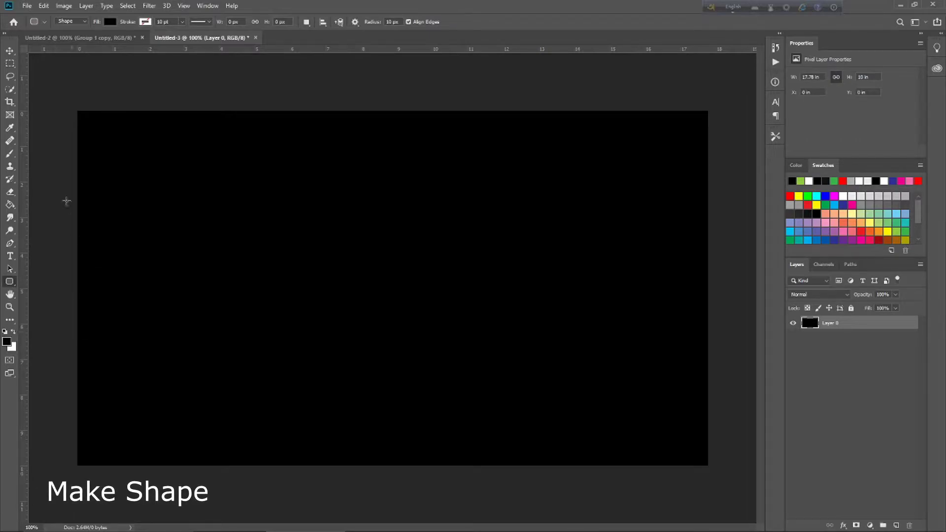
{"action": "left_click", "coordinate": [109, 22]}
{"action": "left_click", "coordinate": [135, 129]}
{"action": "left_click", "coordinate": [114, 21]}
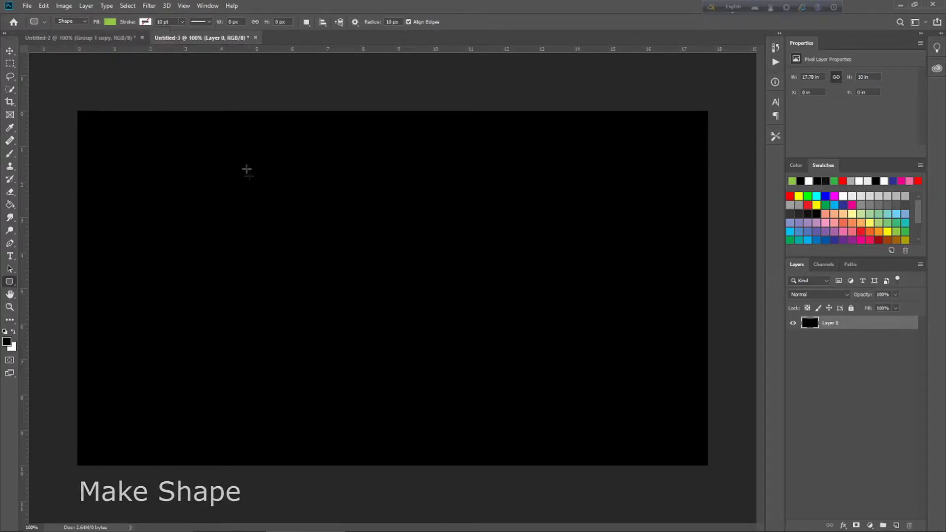
{"action": "left_click_drag", "start_coordinate": [254, 212], "coordinate": [313, 335]}
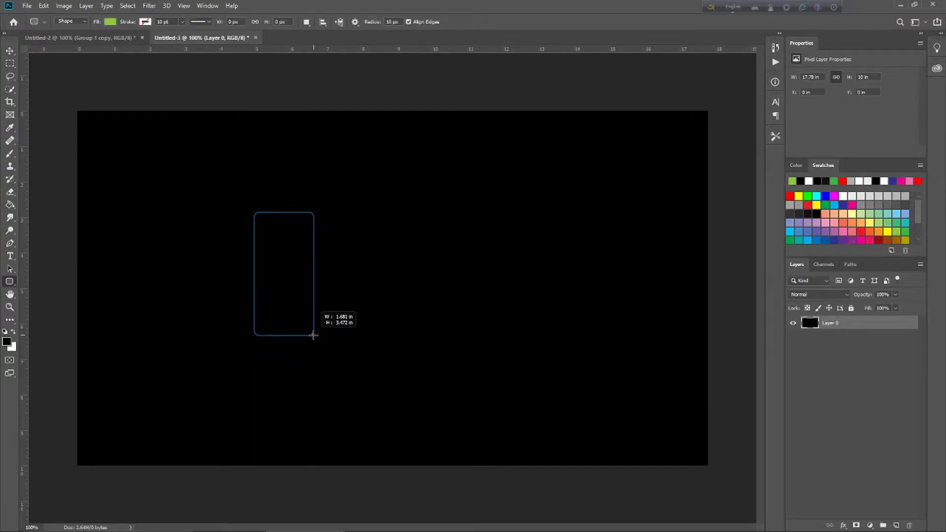
{"action": "left_click_drag", "start_coordinate": [313, 335], "coordinate": [313, 335]}
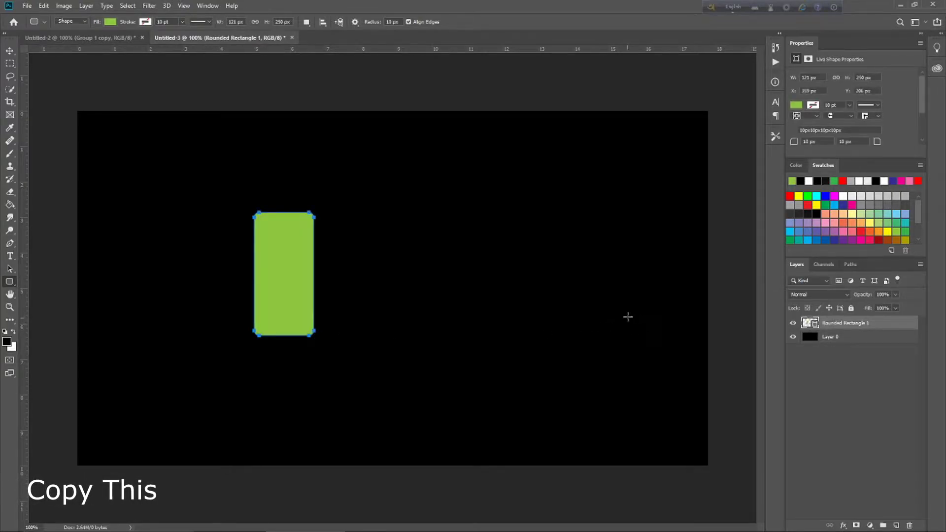
- Duplicate the green rounded rectangle's layer and move the copy horizontally to the right, leaving a gap between the two bars
{"action": "left_click", "coordinate": [6, 52]}
{"action": "right_click", "coordinate": [879, 325]}
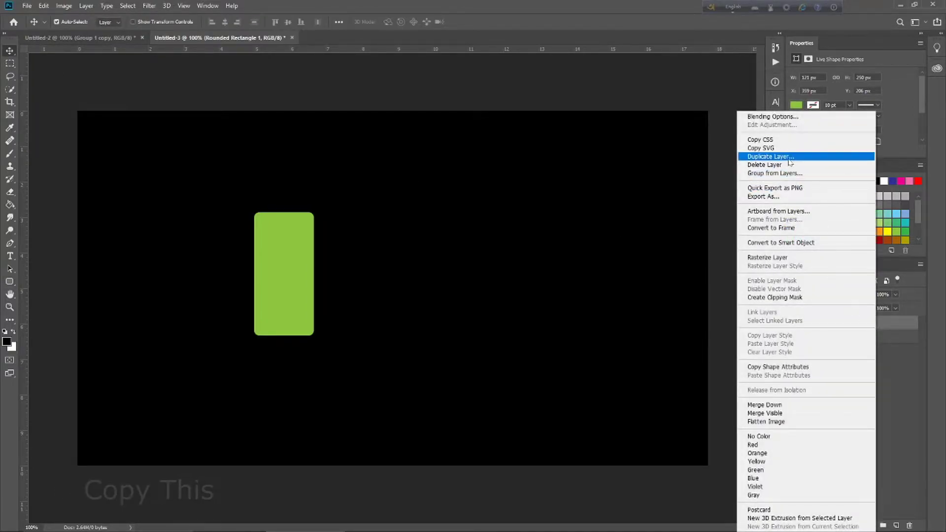
{"action": "left_click", "coordinate": [806, 159]}
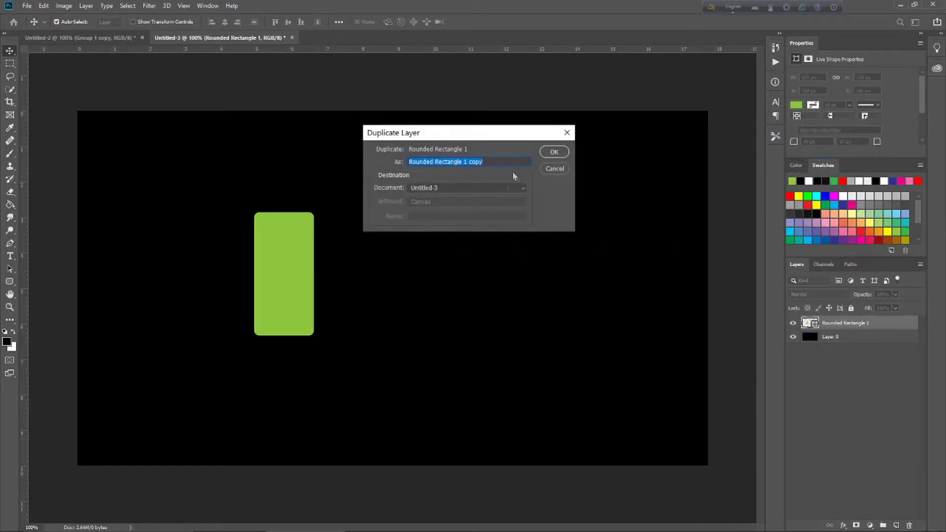
{"action": "left_click", "coordinate": [555, 153]}
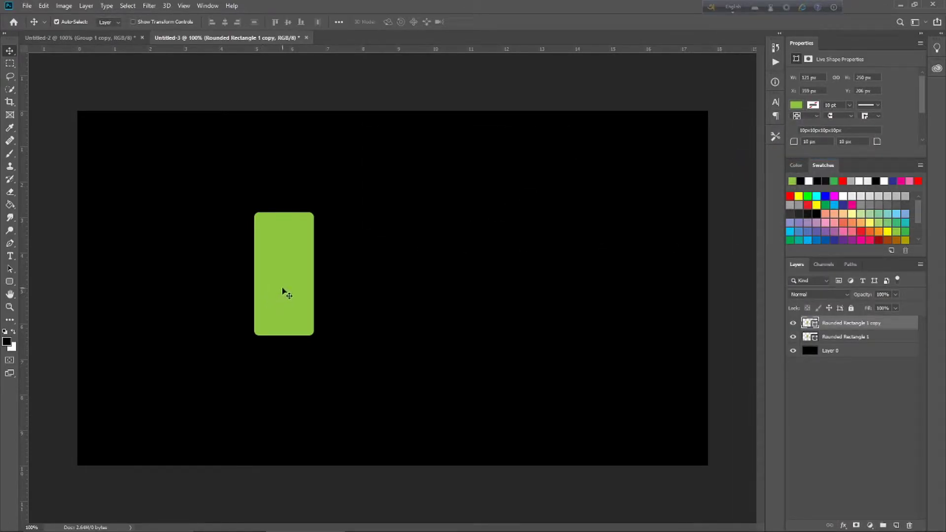
{"action": "left_click_drag", "start_coordinate": [288, 290], "coordinate": [384, 296]}
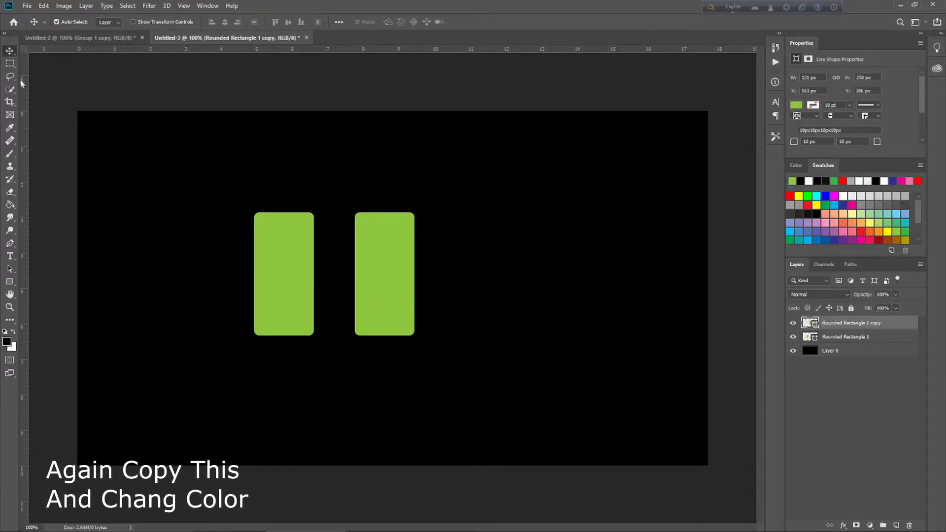
- Duplicate the original left rectangle's layer and change the new copy's fill to white
{"action": "left_click", "coordinate": [887, 338]}
{"action": "right_click", "coordinate": [887, 338]}
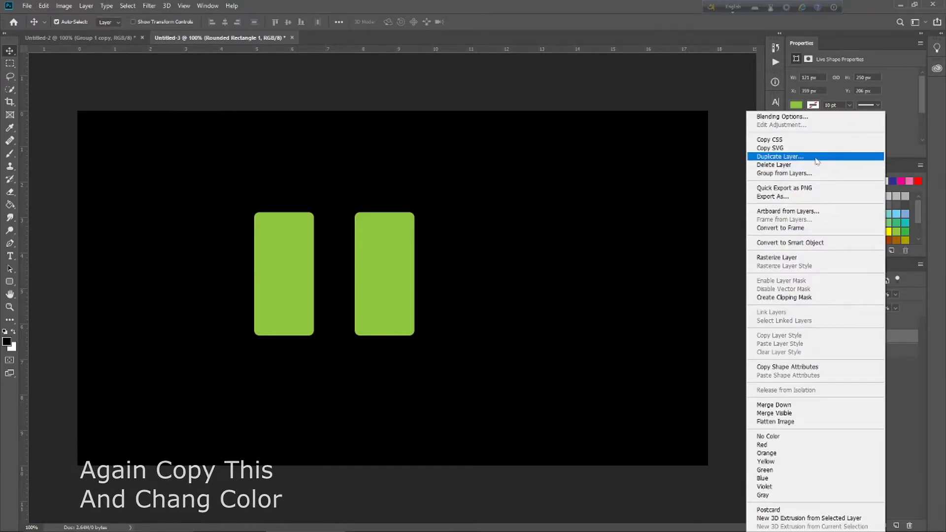
{"action": "left_click", "coordinate": [797, 156]}
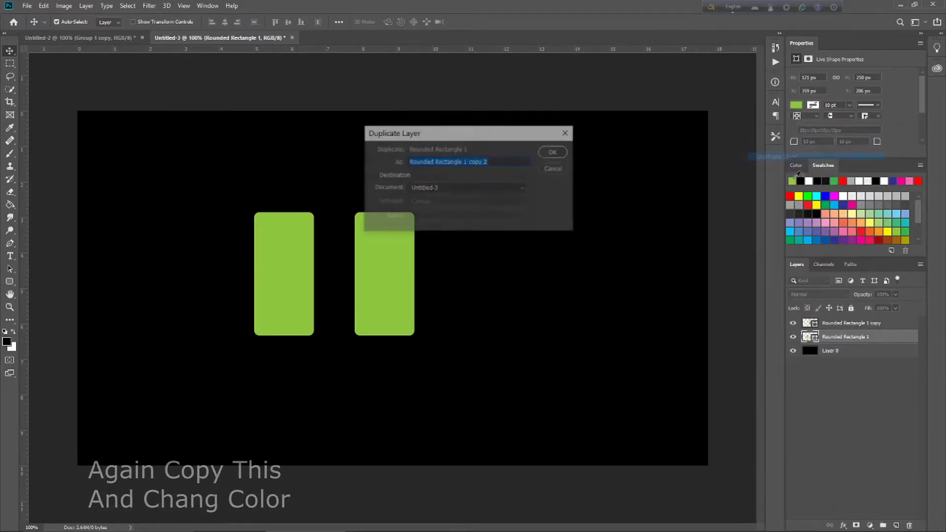
{"action": "left_click", "coordinate": [551, 153]}
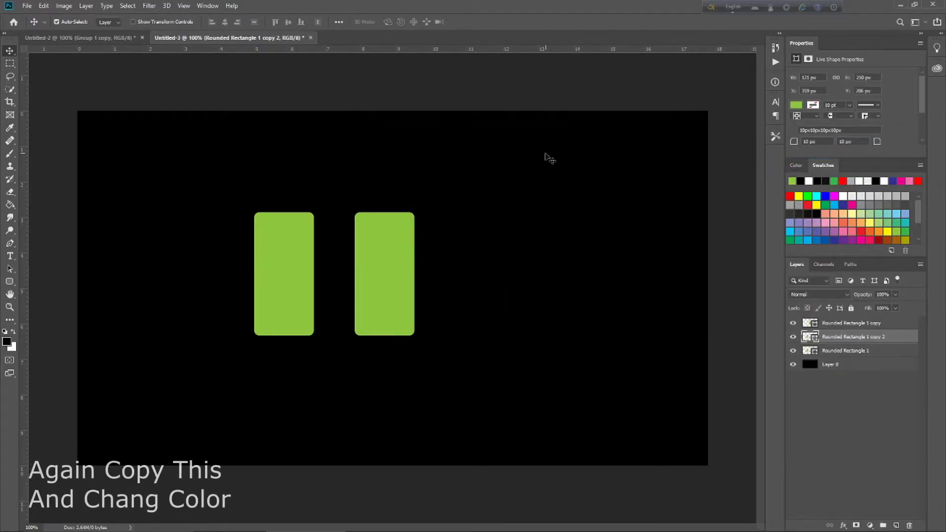
{"action": "left_click", "coordinate": [10, 281]}
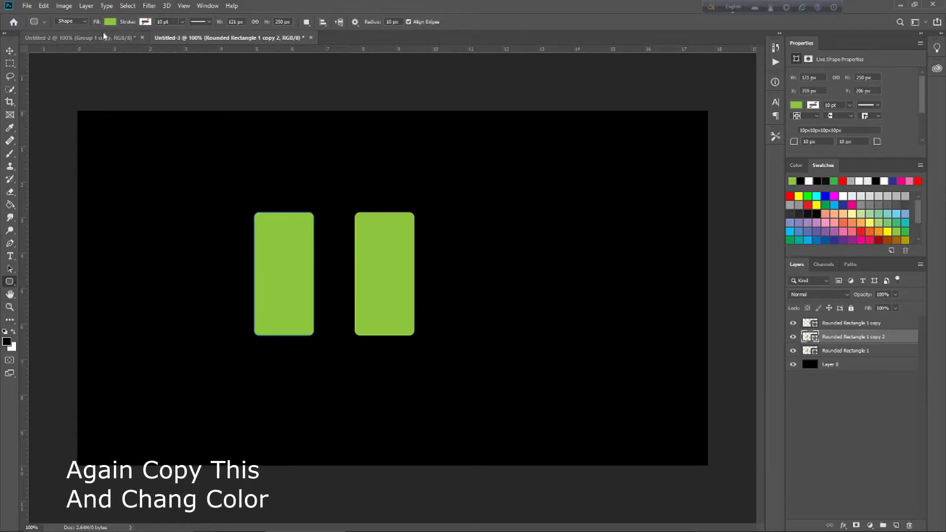
{"action": "left_click", "coordinate": [110, 22]}
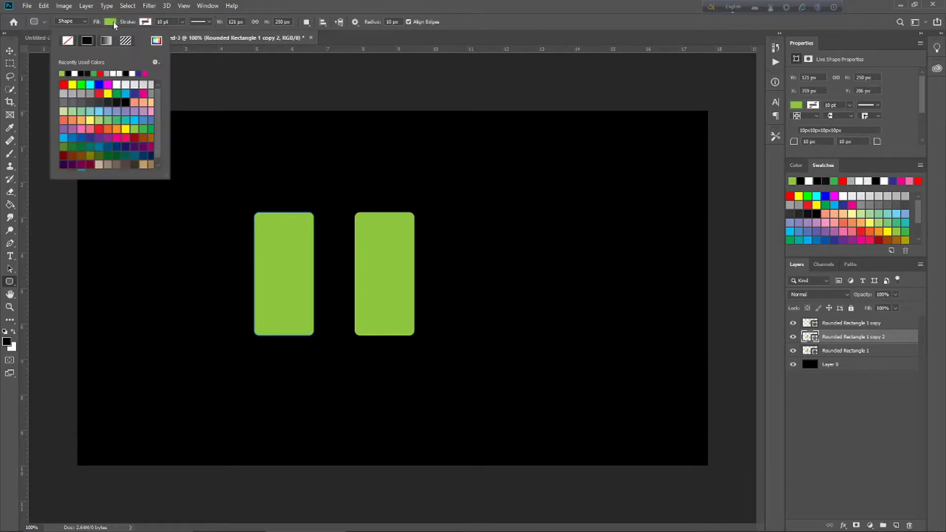
{"action": "left_click", "coordinate": [116, 84]}
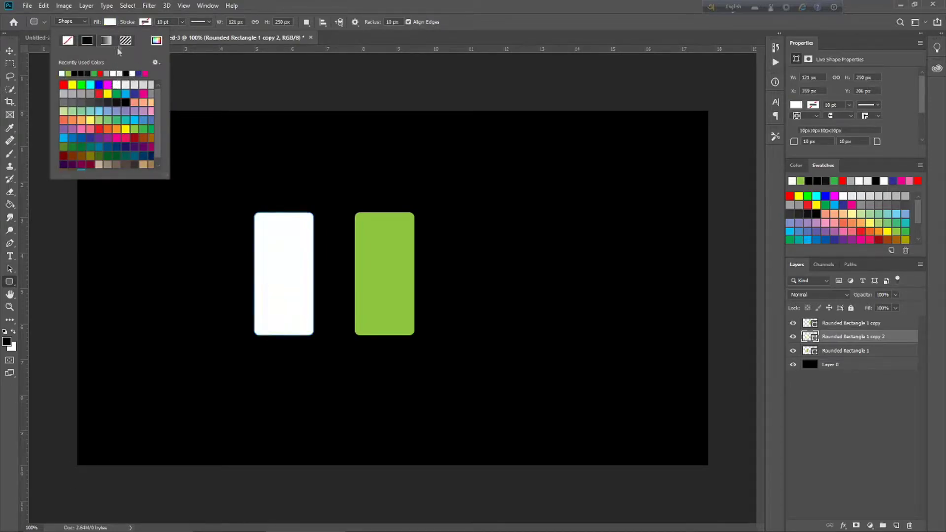
{"action": "left_click", "coordinate": [122, 22]}
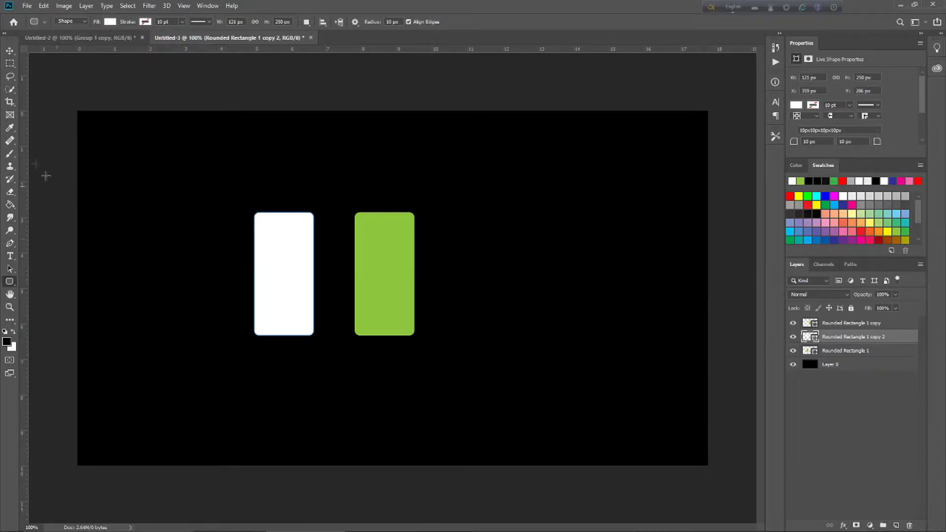
- Distort the white rectangle into a parallelogram by shifting both top corners left to a slant of about 34.5°
{"action": "left_click", "coordinate": [9, 50]}
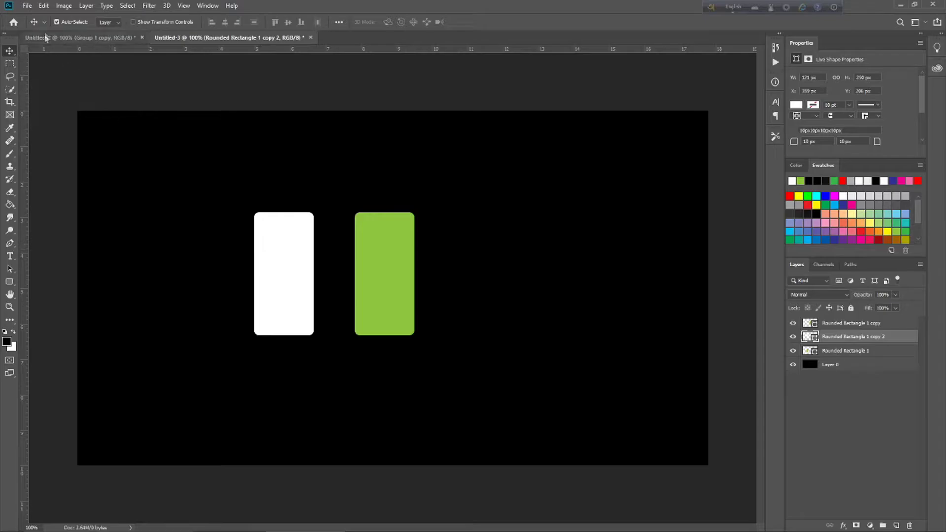
{"action": "left_click", "coordinate": [43, 7]}
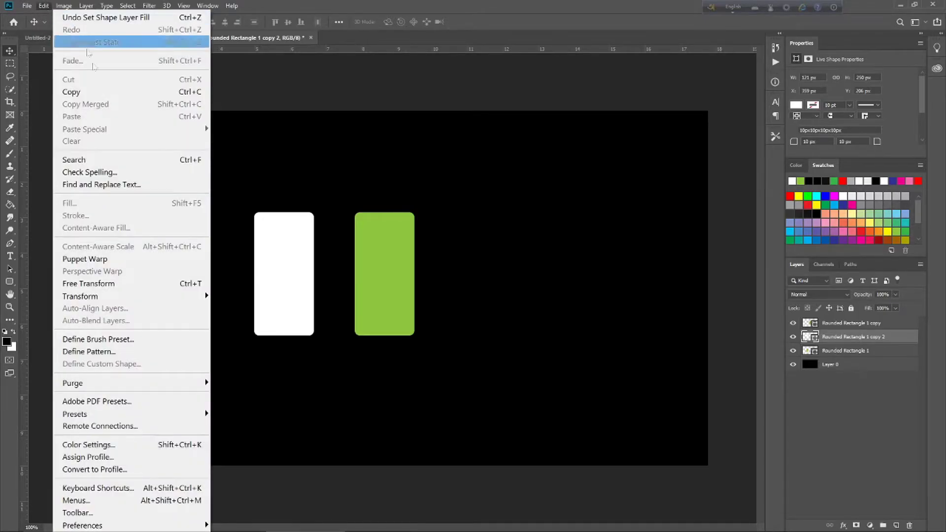
{"action": "mouse_move", "coordinate": [127, 300]}
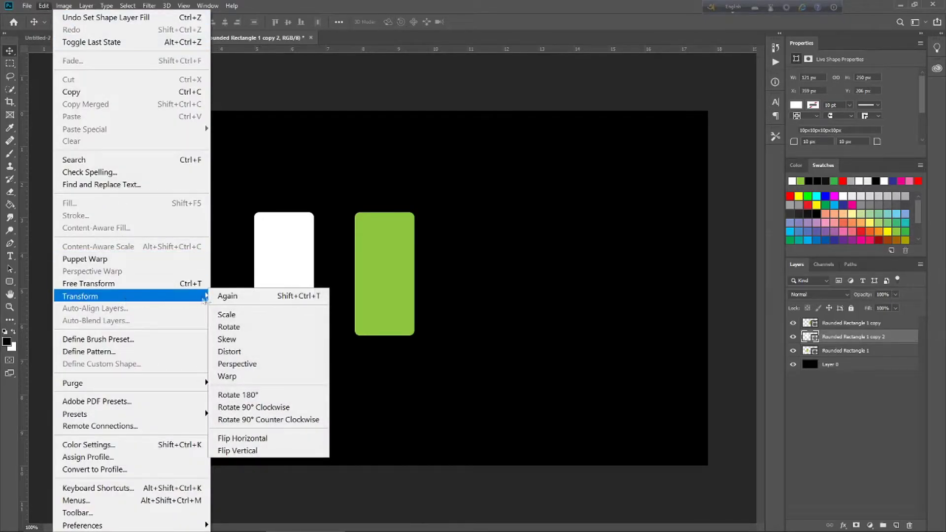
{"action": "left_click", "coordinate": [256, 355]}
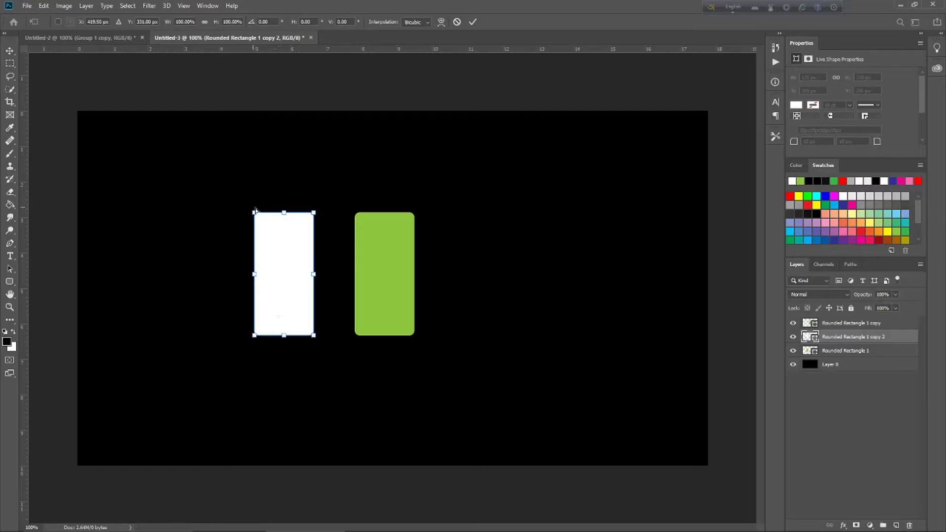
{"action": "left_click_drag", "start_coordinate": [256, 216], "coordinate": [181, 217]}
{"action": "left_click_drag", "start_coordinate": [315, 215], "coordinate": [240, 213]}
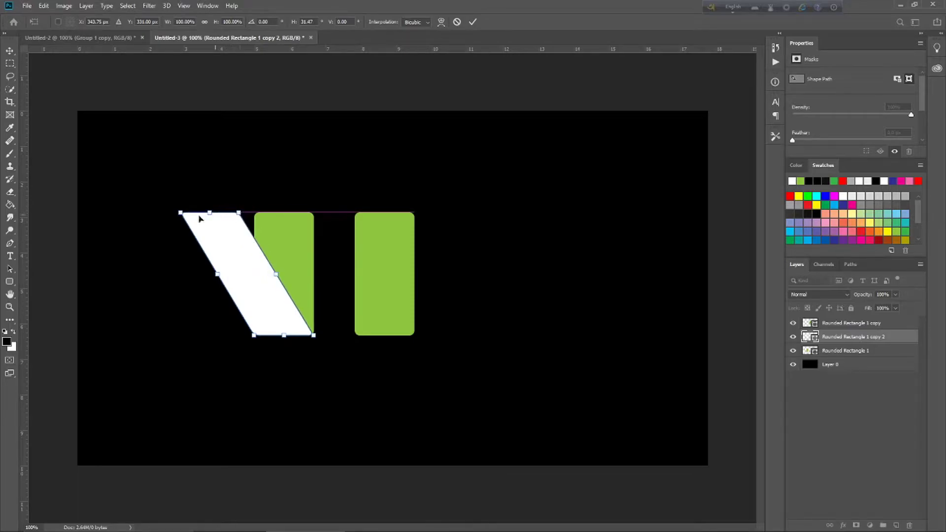
{"action": "left_click_drag", "start_coordinate": [181, 214], "coordinate": [171, 213]}
{"action": "left_click_drag", "start_coordinate": [239, 214], "coordinate": [230, 216]}
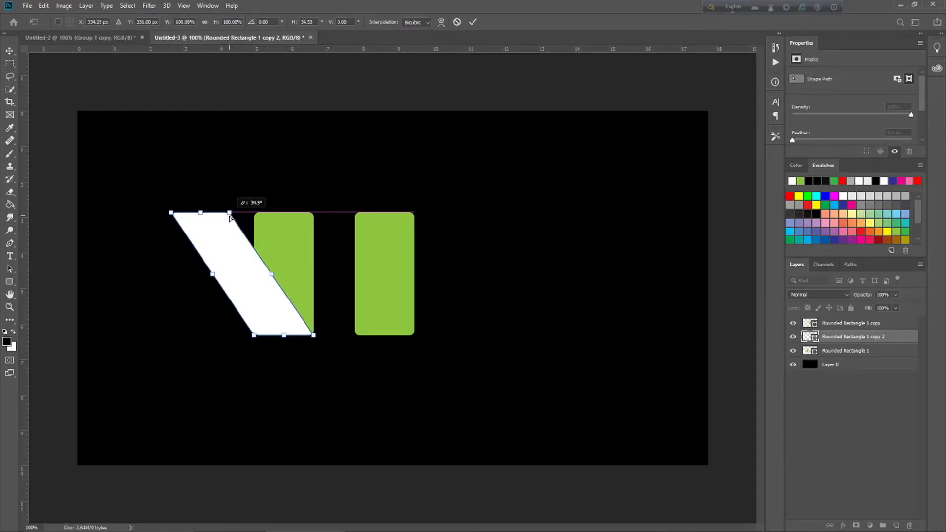
{"action": "left_click_drag", "start_coordinate": [230, 217], "coordinate": [229, 217]}
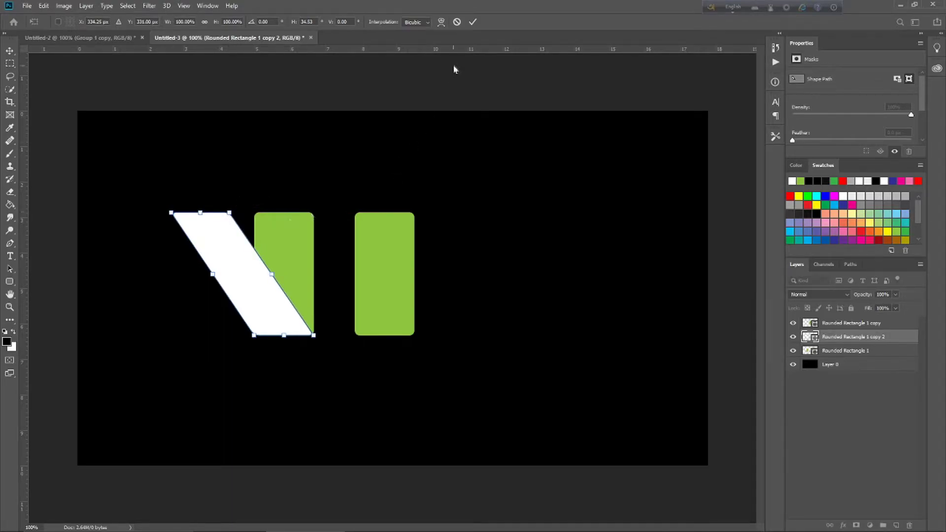
{"action": "key", "text": "Return"}
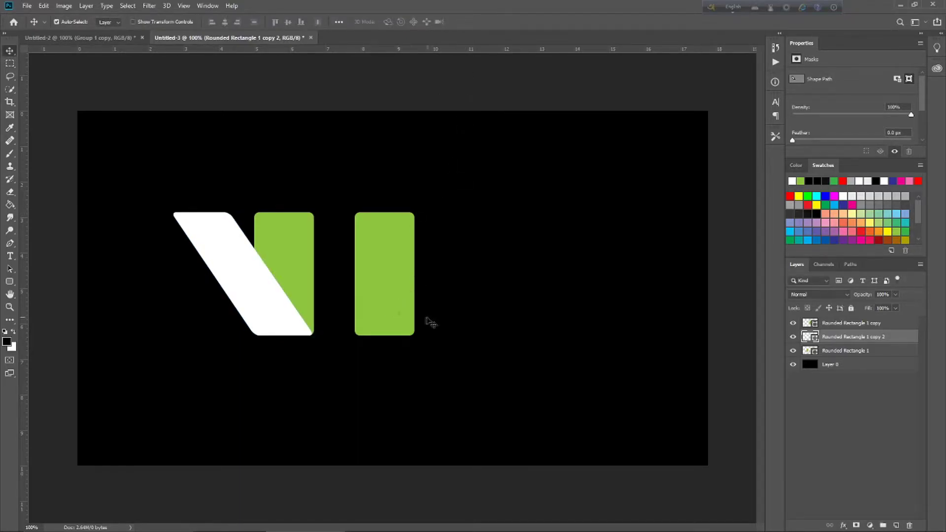
- Duplicate the slanted white shape and place the copy to its right, layered in front of the second green rectangle
{"action": "right_click", "coordinate": [867, 338]}
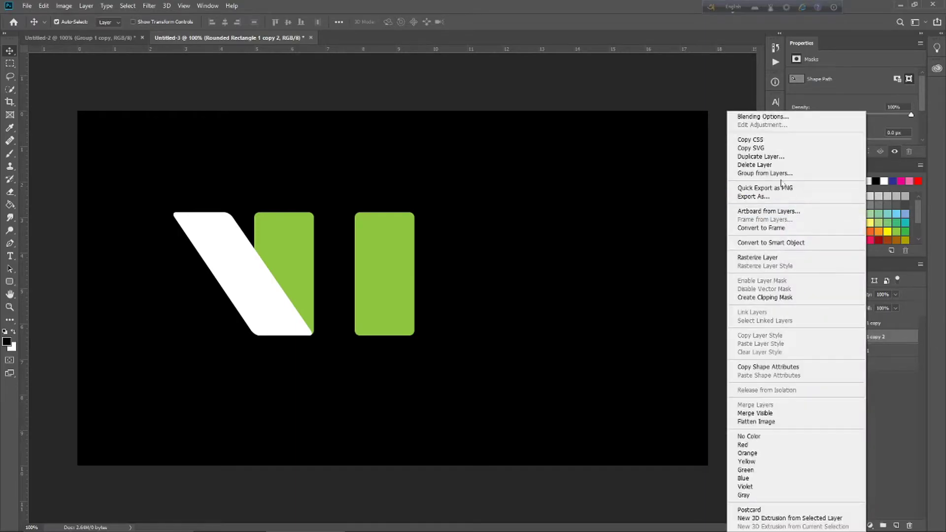
{"action": "left_click", "coordinate": [770, 157]}
{"action": "left_click", "coordinate": [553, 154]}
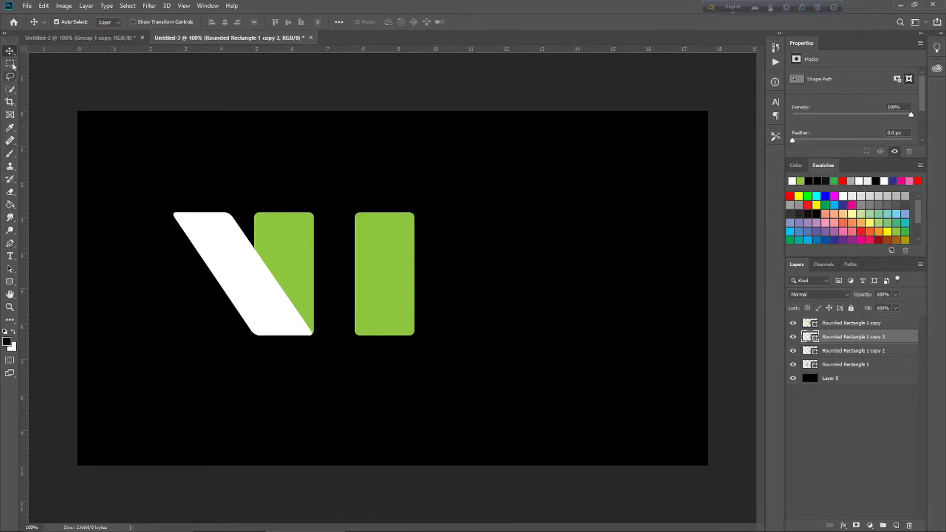
{"action": "left_click_drag", "start_coordinate": [250, 288], "coordinate": [333, 295]}
{"action": "left_click_drag", "start_coordinate": [843, 340], "coordinate": [842, 322]}
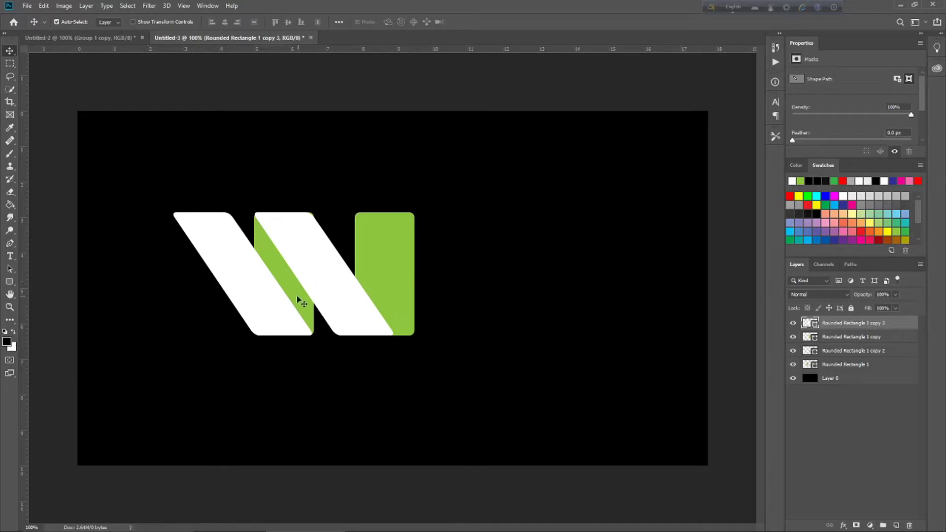
- Narrow the right green rectangle to 87.60% width and align its right edge with the second slanted shape's lower-right corner
{"action": "left_click", "coordinate": [397, 275]}
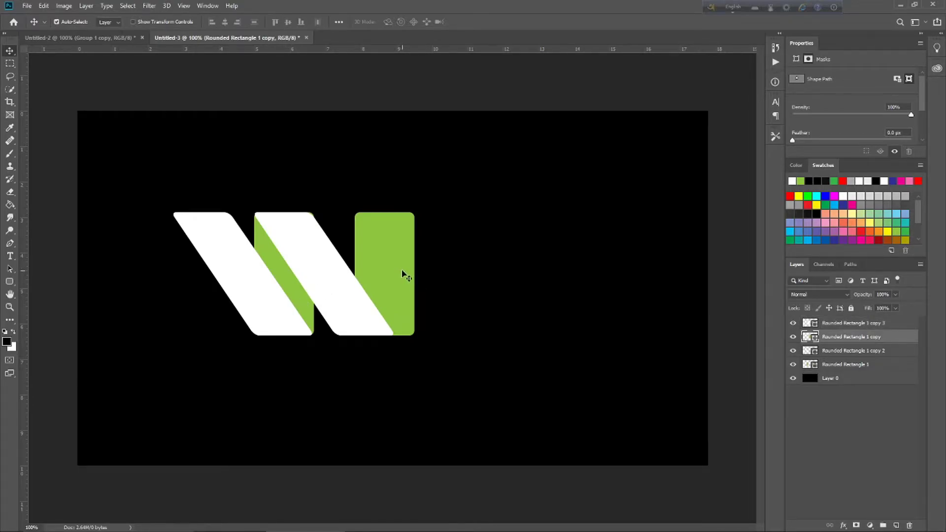
{"action": "key", "text": "ctrl+t"}
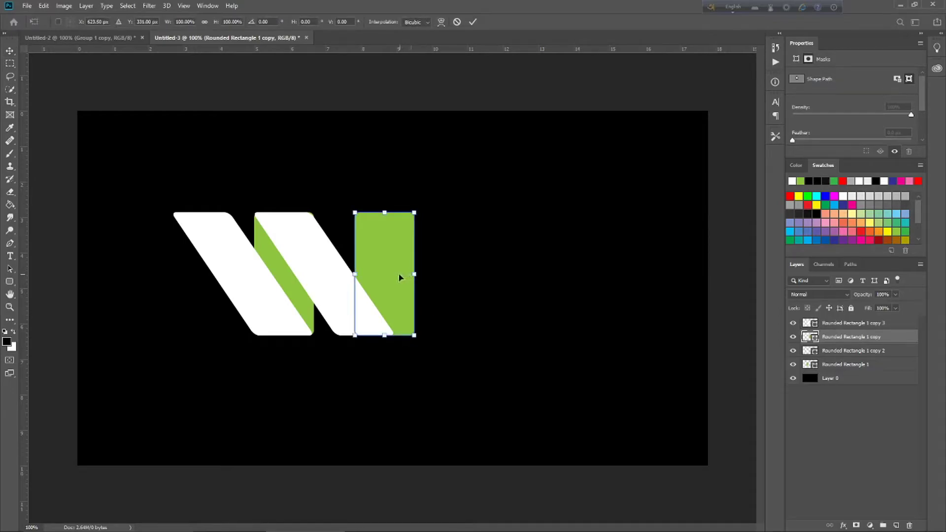
{"action": "mouse_move", "coordinate": [399, 277]}
{"action": "left_mouse_down"}
{"action": "mouse_move", "coordinate": [385, 278]}
{"action": "mouse_move", "coordinate": [397, 274]}
{"action": "left_mouse_up"}
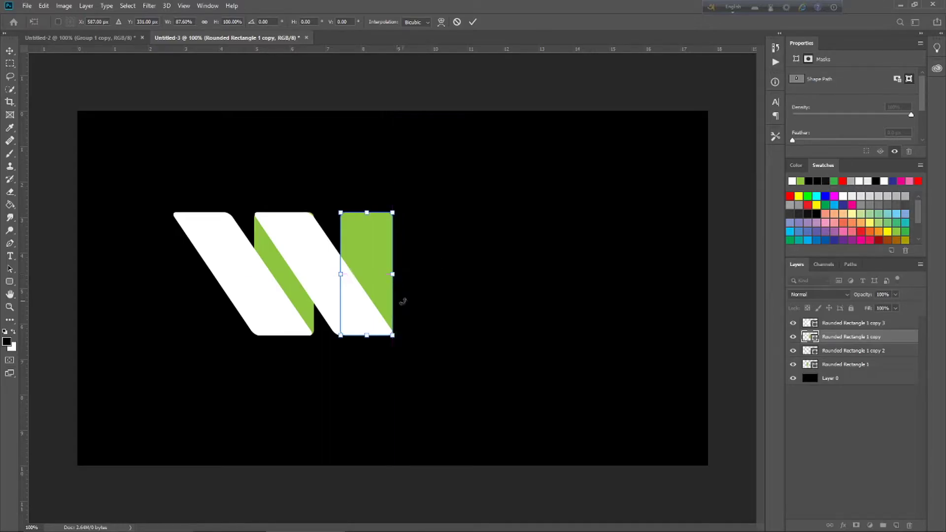
{"action": "left_click", "coordinate": [472, 21]}
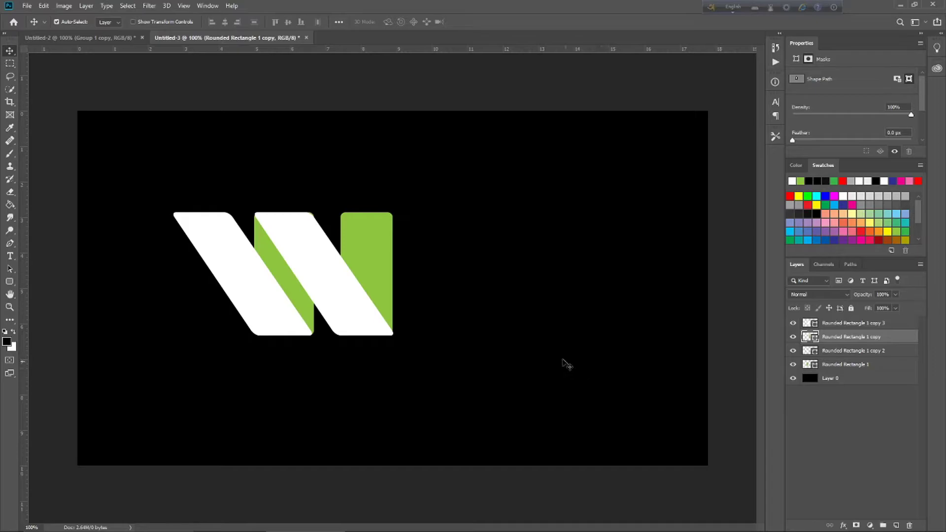
- Change the left slanted white shape's fill to the same light green as the upright bars
{"action": "left_click", "coordinate": [251, 288]}
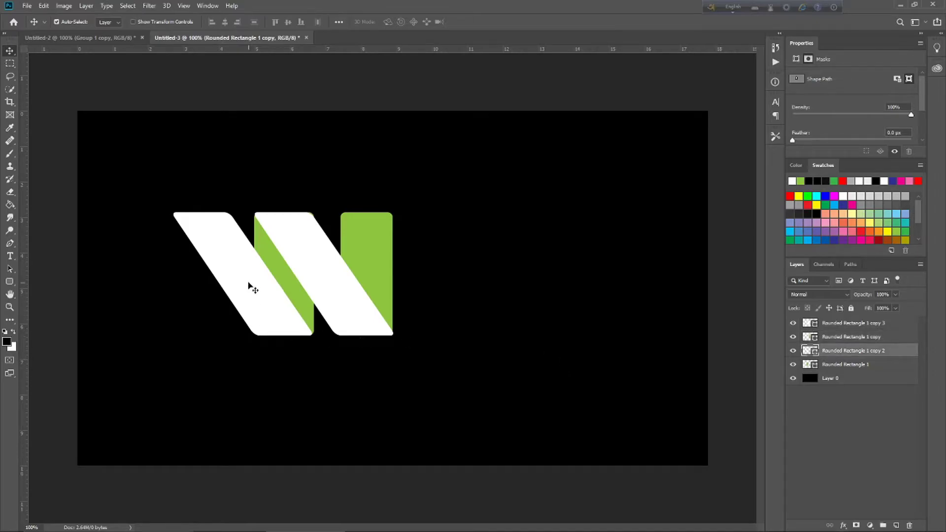
{"action": "left_click", "coordinate": [9, 281]}
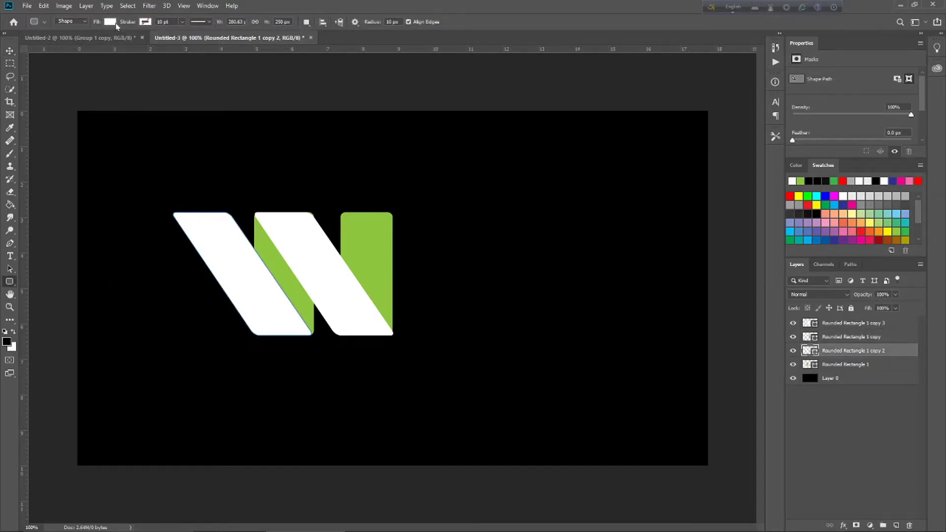
{"action": "left_click", "coordinate": [110, 22]}
{"action": "left_click", "coordinate": [138, 130]}
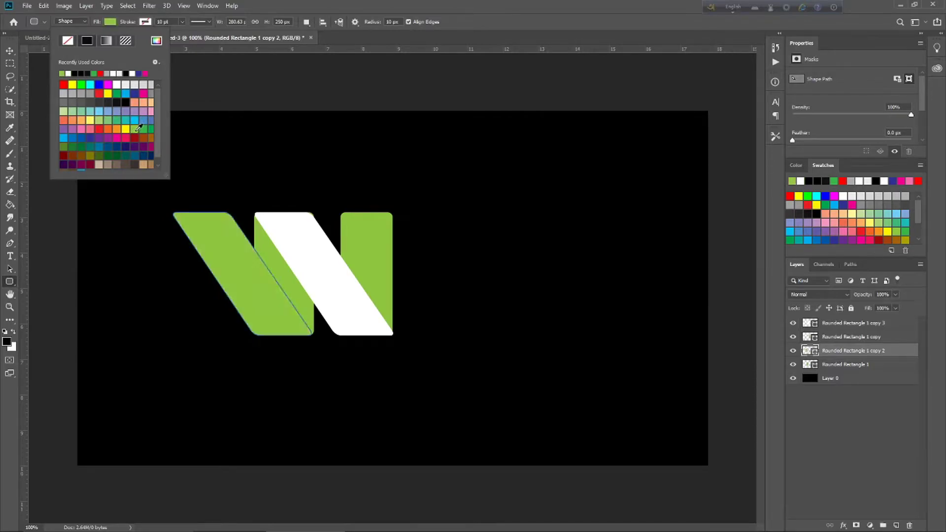
{"action": "left_click", "coordinate": [108, 22]}
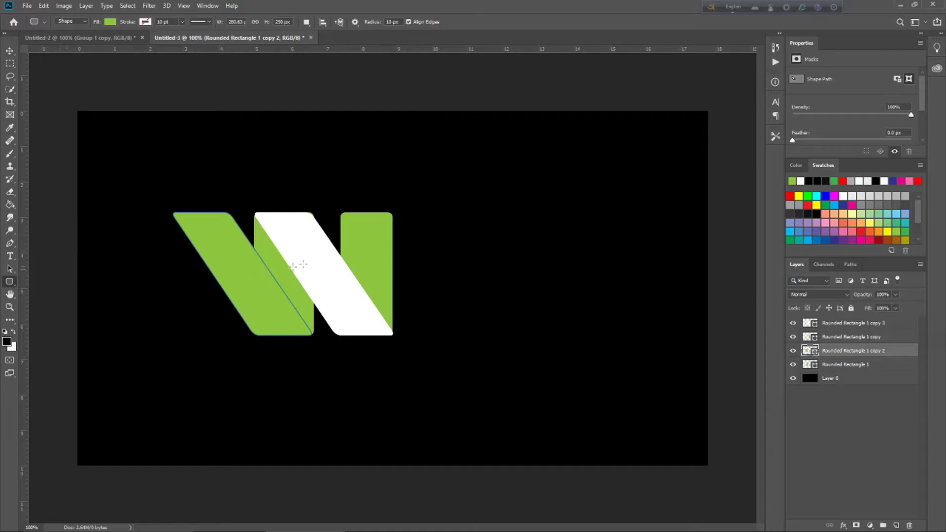
- Change the second slanted shape's fill from white to the matching light green
{"action": "key", "text": "v"}
{"action": "left_click", "coordinate": [345, 295]}
{"action": "left_click", "coordinate": [10, 281]}
{"action": "left_click", "coordinate": [109, 21]}
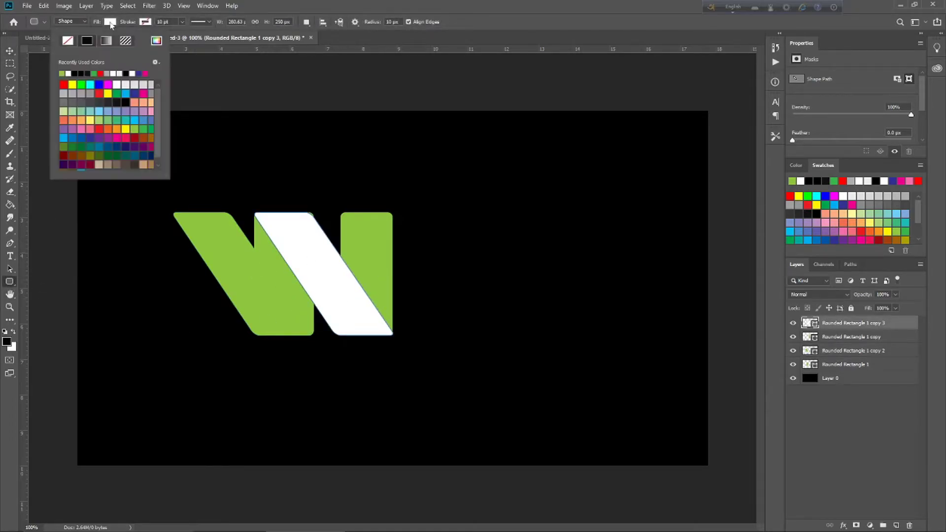
{"action": "left_click", "coordinate": [134, 130]}
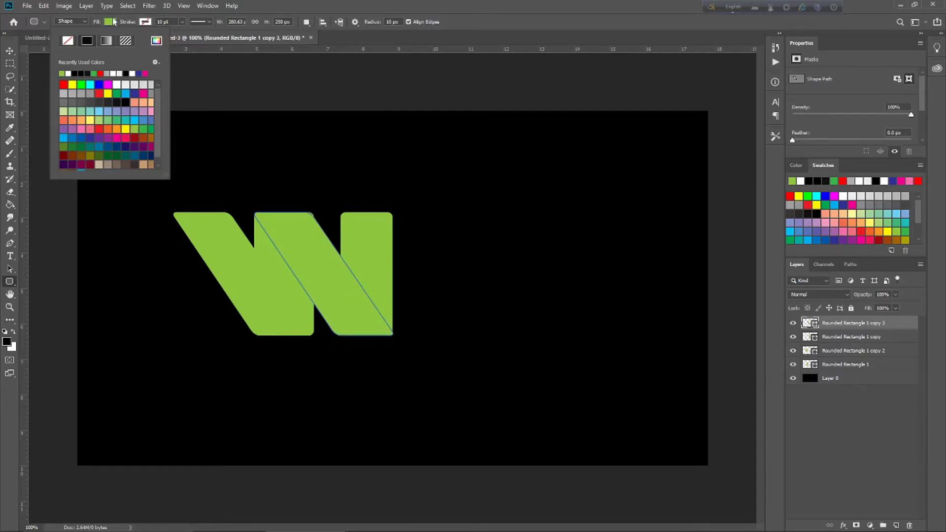
{"action": "left_click", "coordinate": [113, 22]}
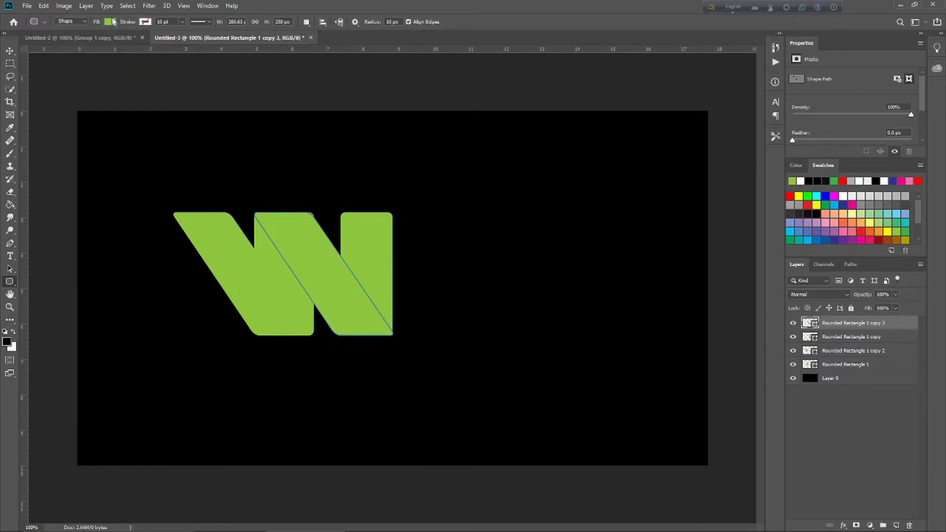
- Add an empty layer directly above the Rounded Rectangle 1 layer
{"action": "left_click", "coordinate": [9, 51]}
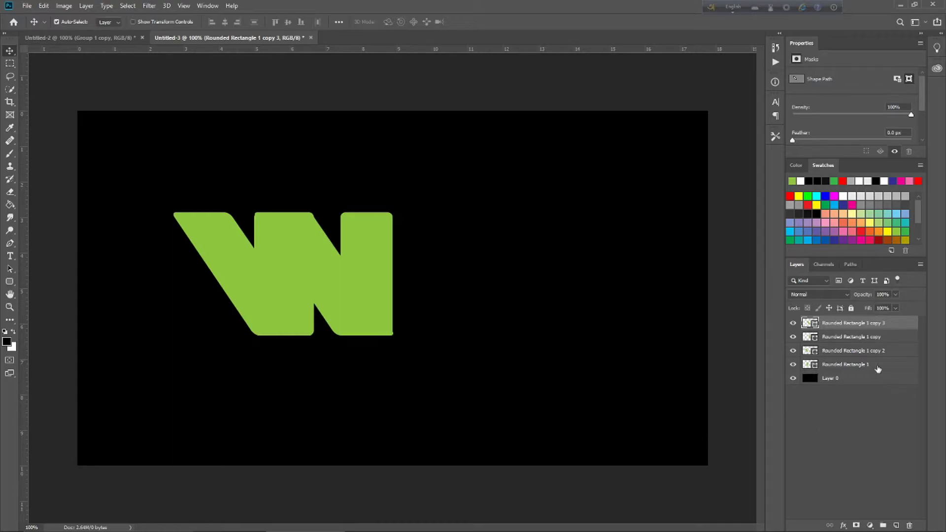
{"action": "left_click", "coordinate": [877, 367]}
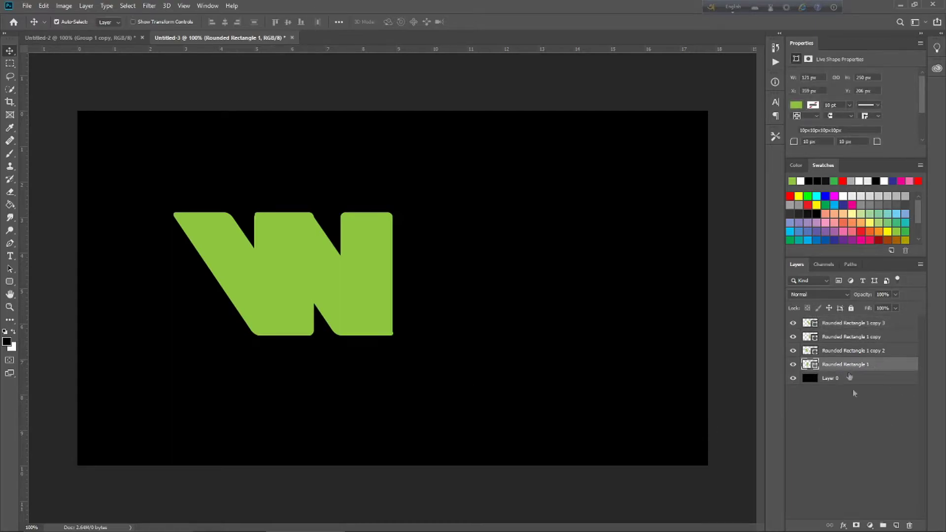
{"action": "left_click", "coordinate": [896, 526]}
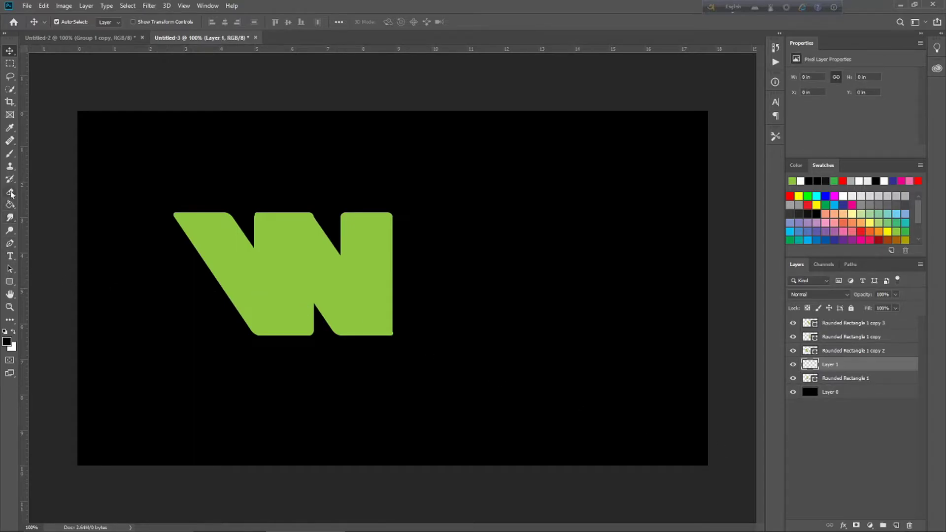
- Paint a black shadow on the first upright bar along both slanted shapes' edges, using a 125 px Soft Round brush
{"action": "left_click", "coordinate": [10, 153]}
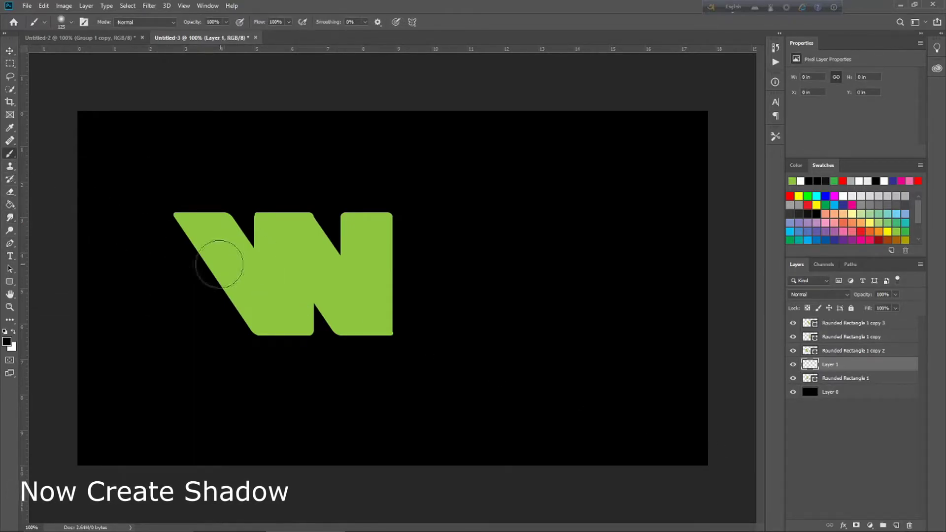
{"action": "left_click", "coordinate": [6, 341]}
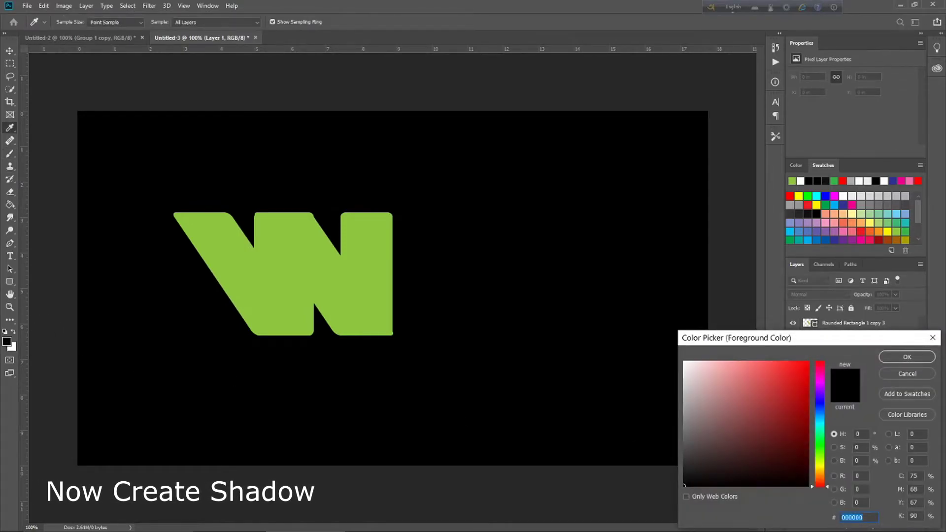
{"action": "left_click", "coordinate": [907, 357]}
{"action": "key", "text": "b"}
{"action": "left_click", "coordinate": [71, 22]}
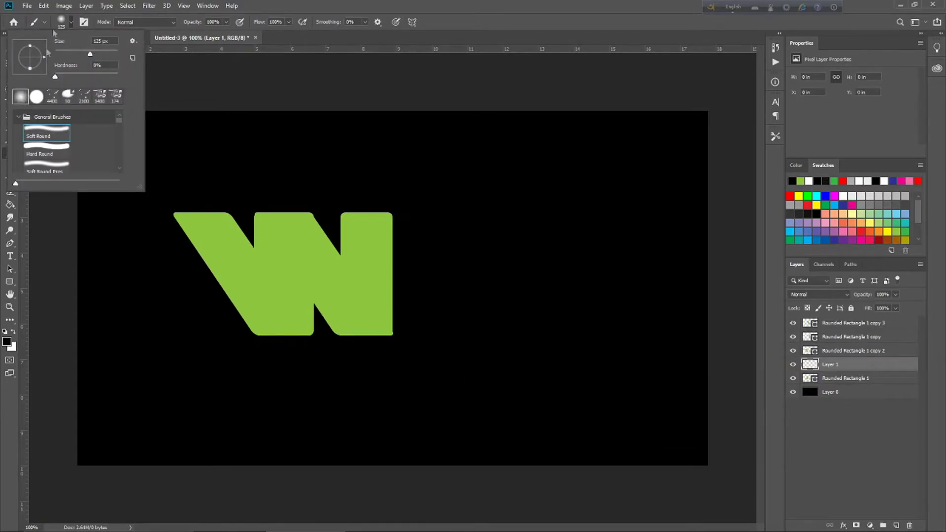
{"action": "left_click", "coordinate": [71, 22]}
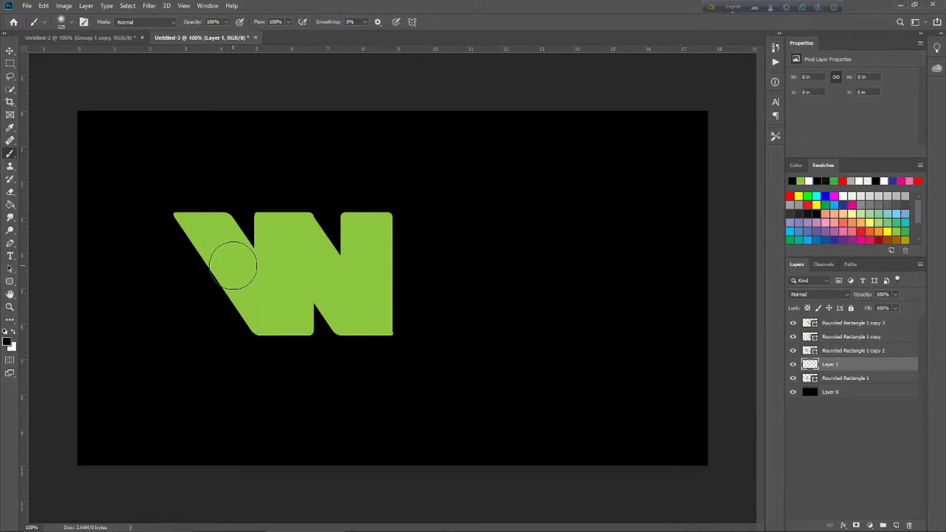
{"action": "left_click_drag", "start_coordinate": [232, 266], "coordinate": [293, 338]}
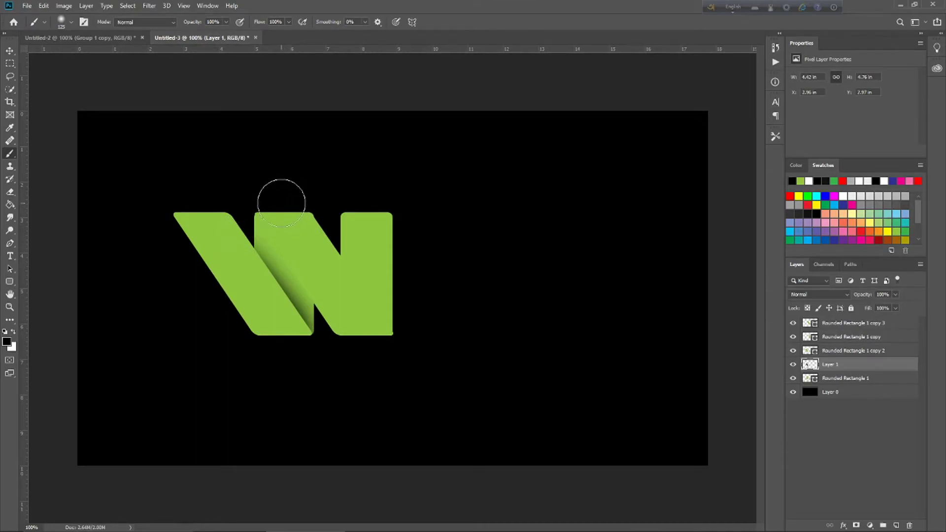
{"action": "left_click_drag", "start_coordinate": [281, 203], "coordinate": [311, 246]}
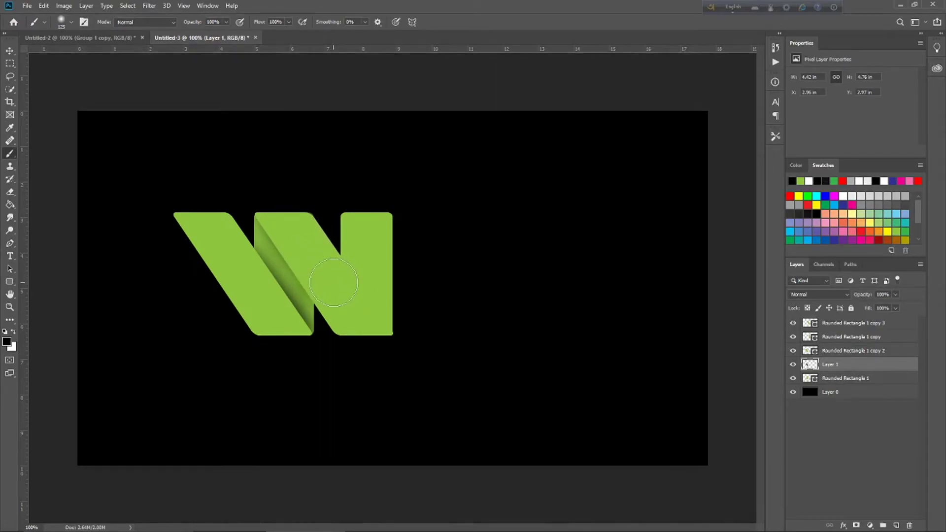
- Add an empty layer directly beneath the Rounded Rectangle 1 copy 3 layer
{"action": "left_click", "coordinate": [885, 323]}
{"action": "key", "text": "ctrl+shift+alt+n"}
{"action": "left_click_drag", "start_coordinate": [884, 325], "coordinate": [877, 344]}
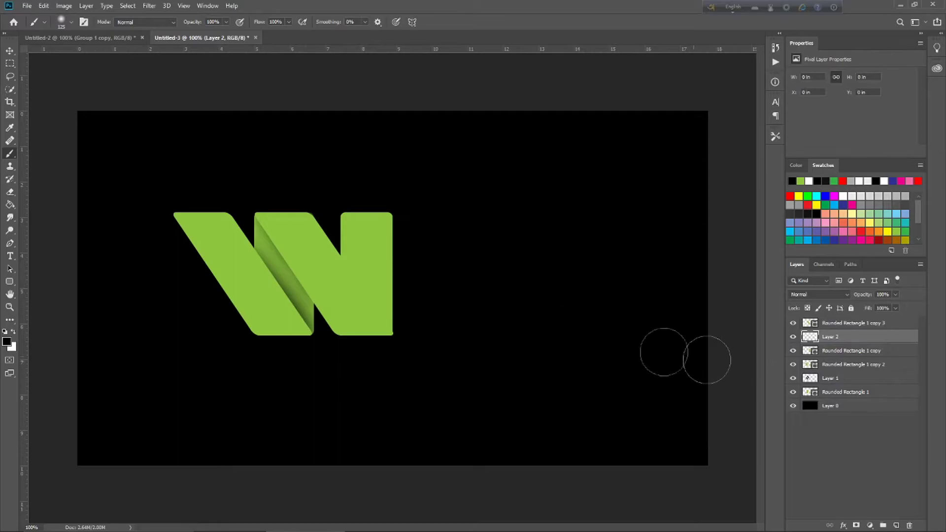
{"action": "left_click", "coordinate": [336, 268]}
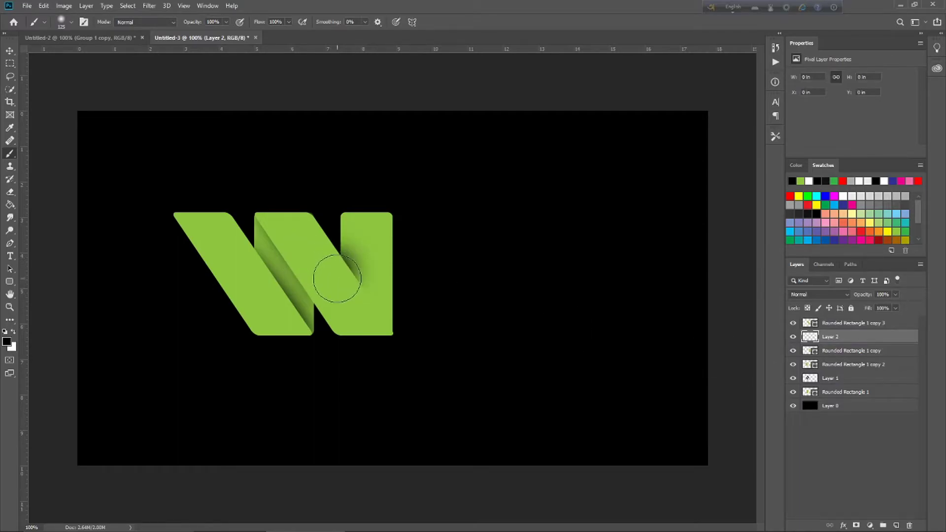
{"action": "key", "text": "ctrl+z"}
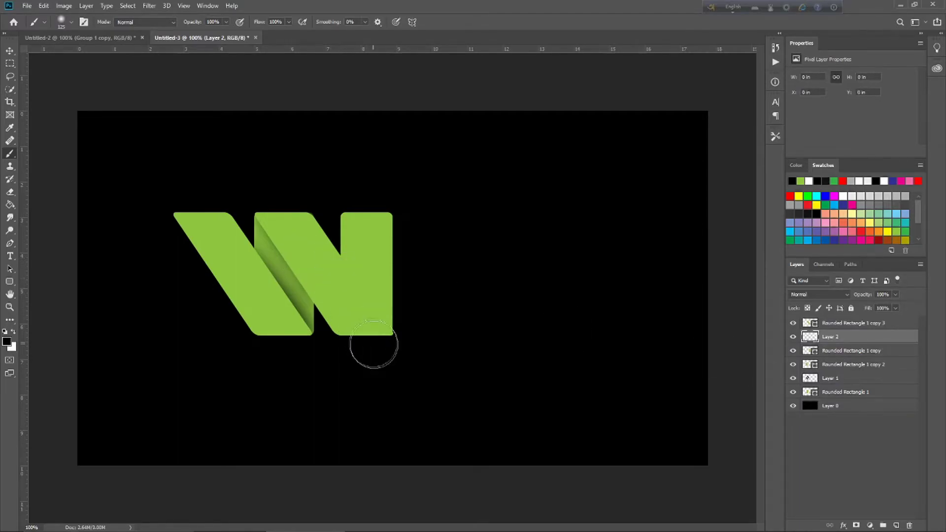
{"action": "left_click_drag", "start_coordinate": [884, 343], "coordinate": [878, 355]}
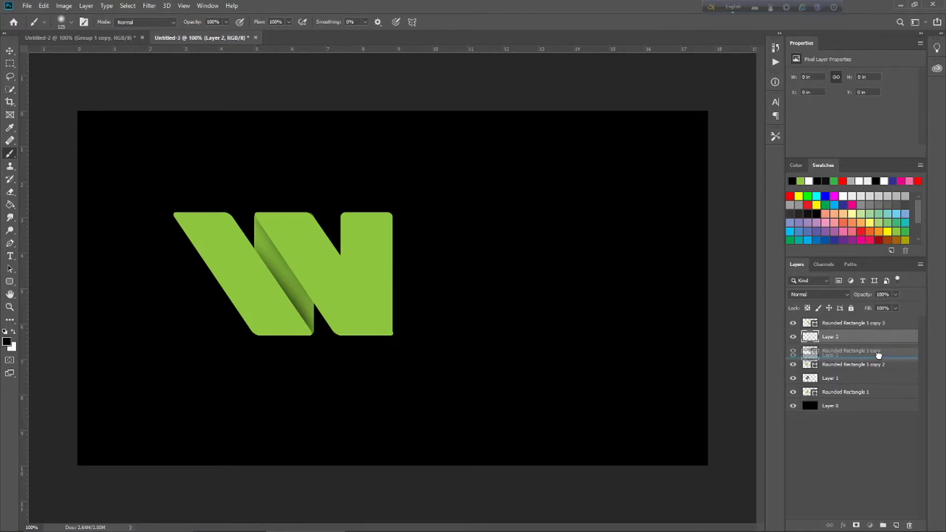
{"action": "left_click_drag", "start_coordinate": [878, 355], "coordinate": [877, 339]}
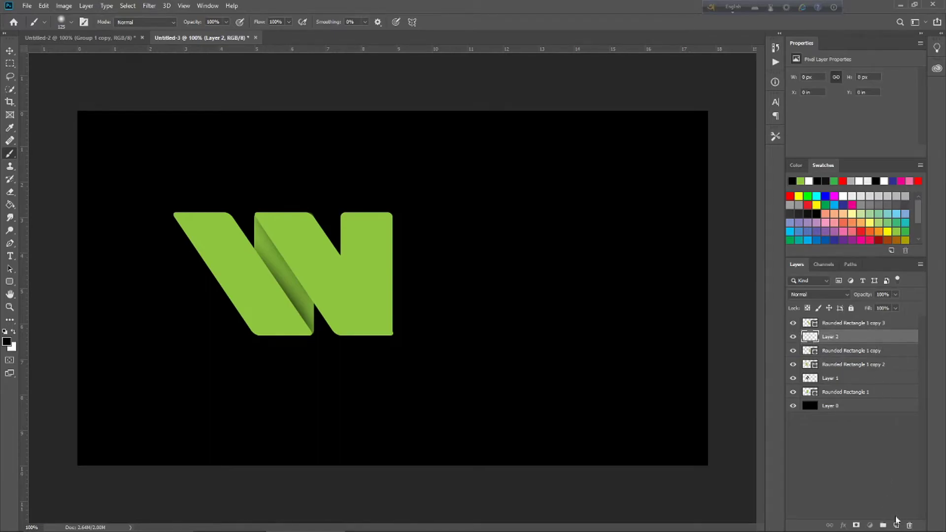
- Reduce the soft brush to 90 px and paint a black shadow on the right upright bar along the second slanted shape's edge
{"action": "key", "text": "bracketleft"}
{"action": "key", "text": "bracketleft"}
{"action": "left_click_drag", "start_coordinate": [324, 269], "coordinate": [388, 350]}
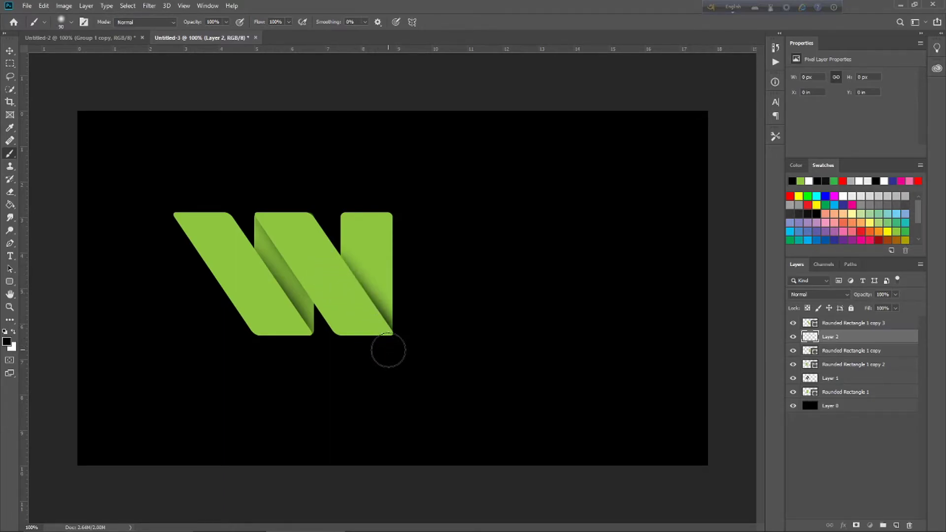
{"action": "key", "text": "ctrl+z"}
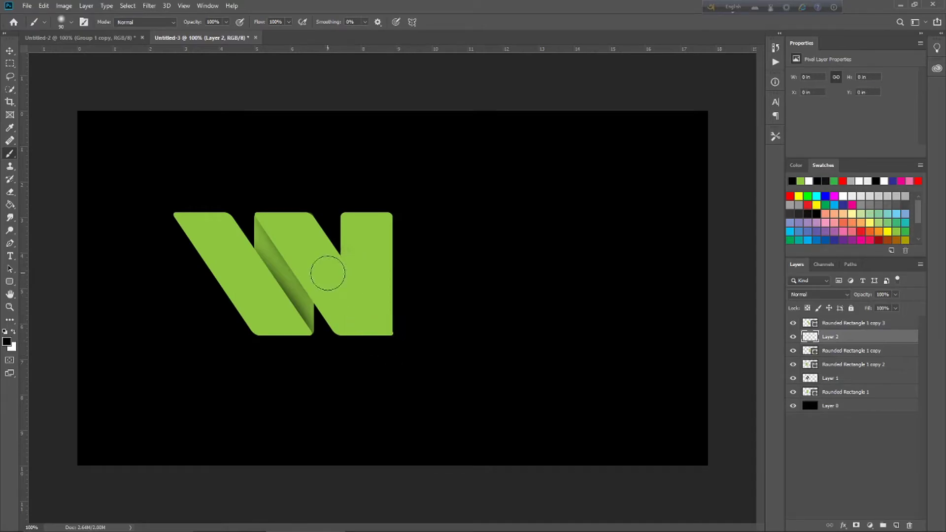
{"action": "left_click_drag", "start_coordinate": [327, 269], "coordinate": [385, 354]}
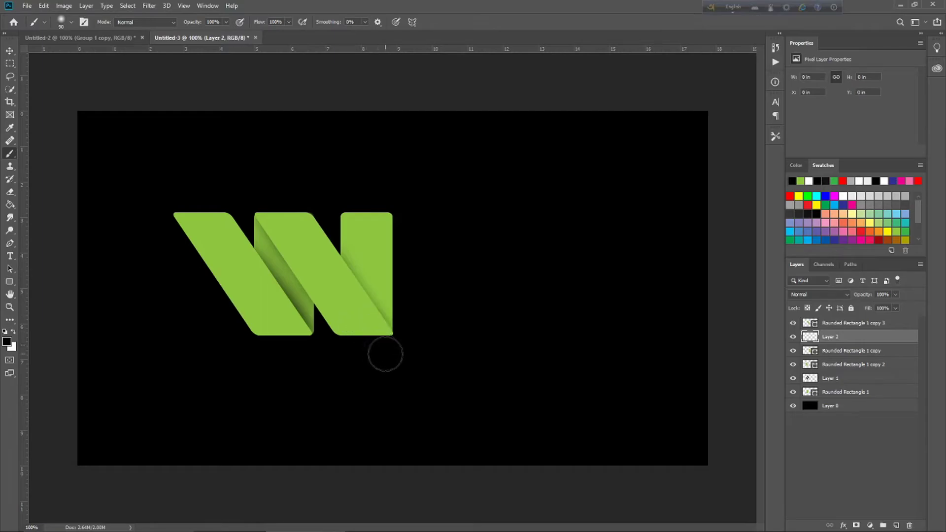
{"action": "left_click_drag", "start_coordinate": [354, 313], "coordinate": [311, 257]}
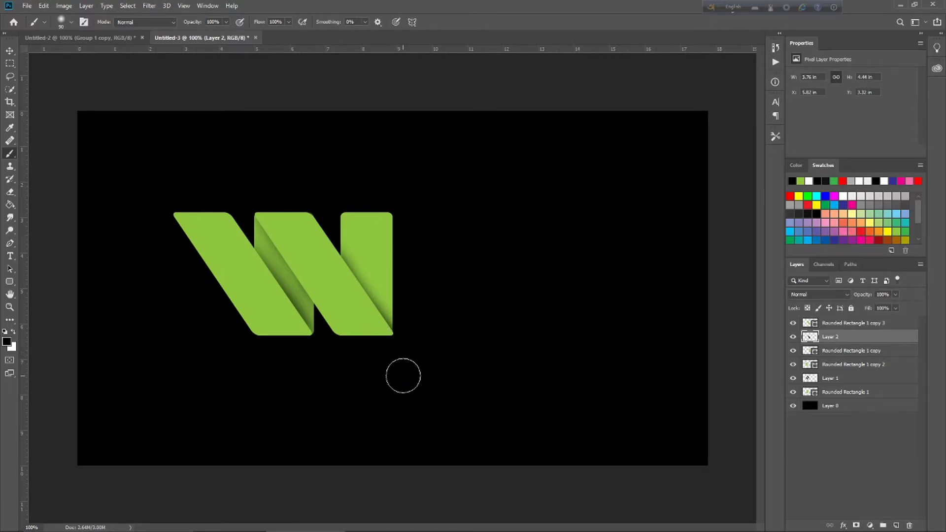
- Group all the logo's shape and shadow layers, leaving out the black background Layer 0
{"action": "left_click", "coordinate": [831, 324]}
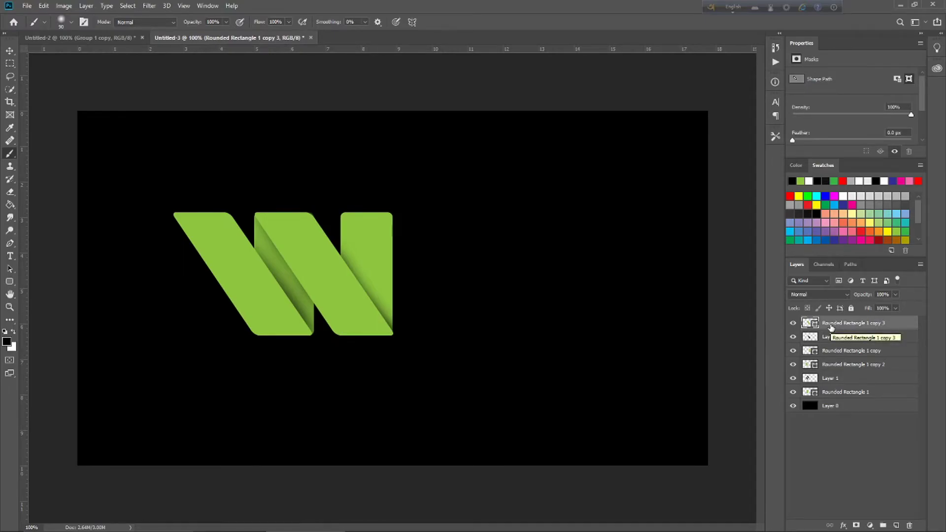
{"action": "left_click_drag", "start_coordinate": [831, 328], "coordinate": [834, 331]}
{"action": "left_click", "coordinate": [837, 340], "text": "ctrl"}
{"action": "left_click", "coordinate": [840, 353], "text": "ctrl"}
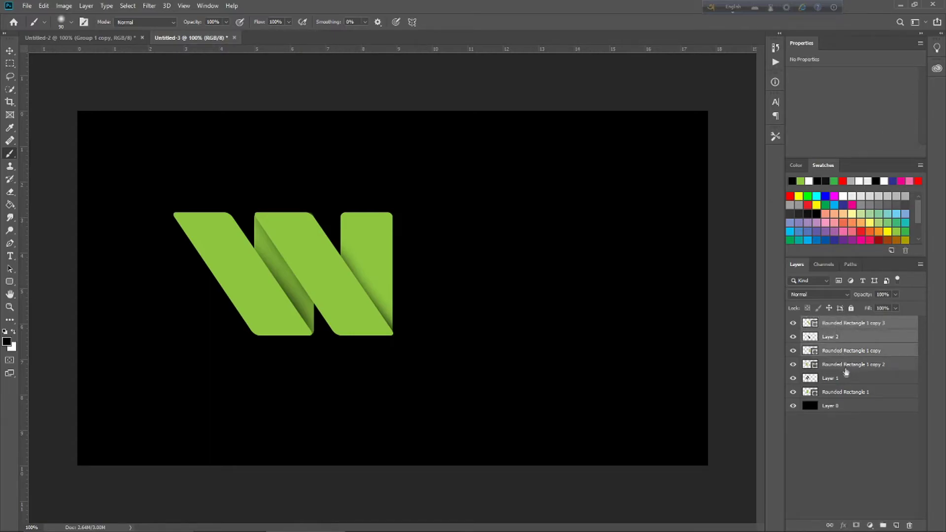
{"action": "left_click", "coordinate": [845, 367], "text": "ctrl"}
{"action": "left_click", "coordinate": [849, 380], "text": "ctrl"}
{"action": "left_click", "coordinate": [848, 391], "text": "ctrl"}
{"action": "right_click", "coordinate": [840, 376]}
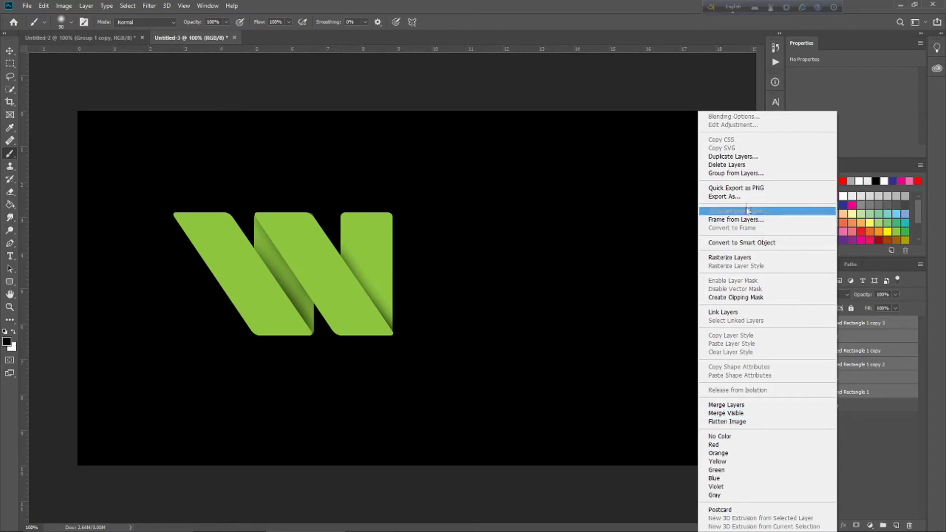
{"action": "left_click", "coordinate": [754, 173]}
{"action": "left_click", "coordinate": [552, 167]}
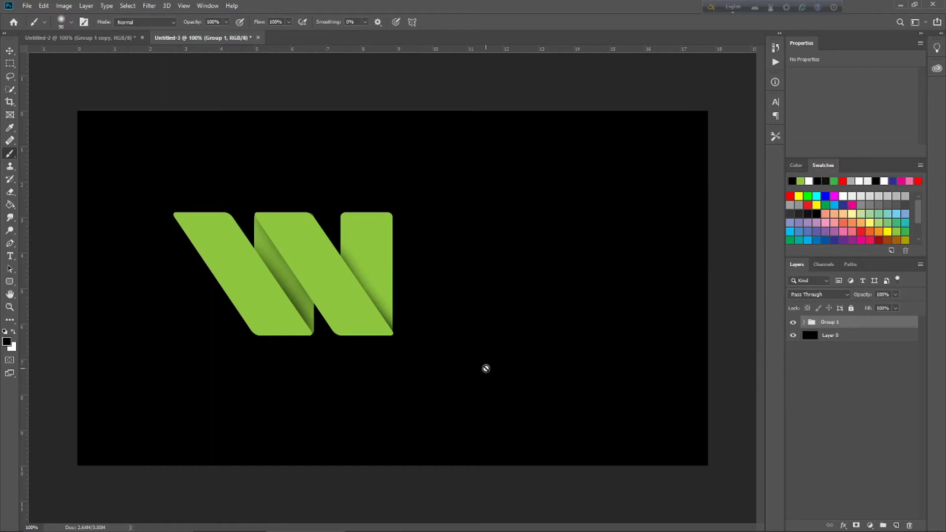
- Move the logo group near the centre of the black canvas, with its reference point at X 640 px and Y 331 px
{"action": "key", "text": "ctrl+t"}
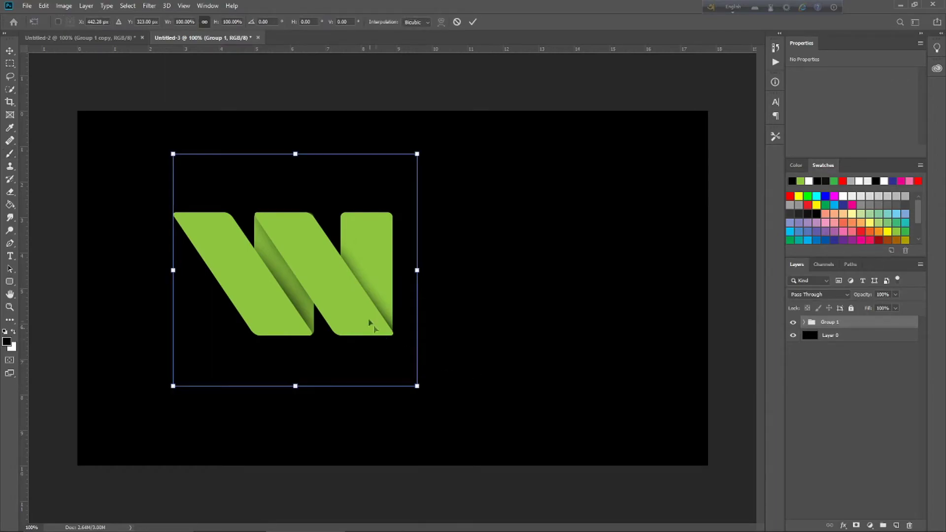
{"action": "left_click_drag", "start_coordinate": [350, 308], "coordinate": [449, 313]}
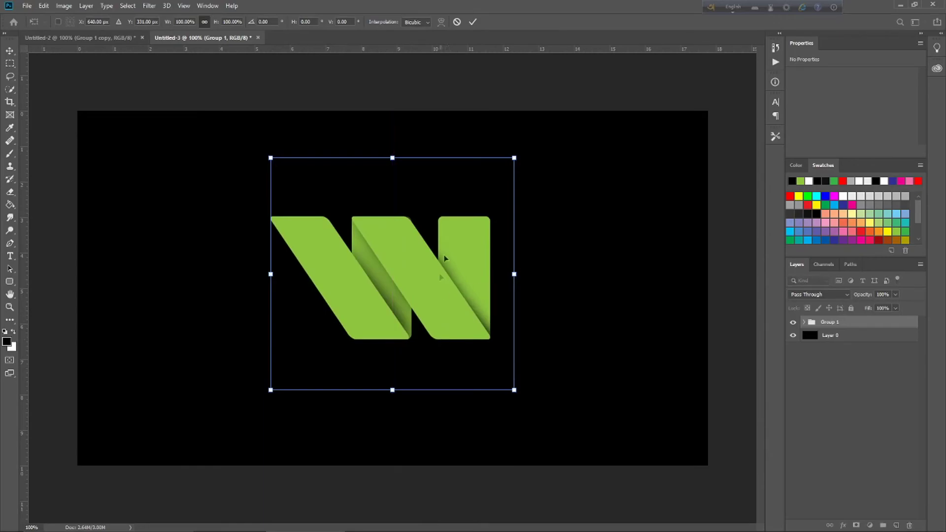
{"action": "left_click", "coordinate": [472, 22]}
- Add an empty layer above Group 1 and paint a black shadow along the W's bottom edge with a 300 px Soft Round brush
{"action": "key", "text": "b"}
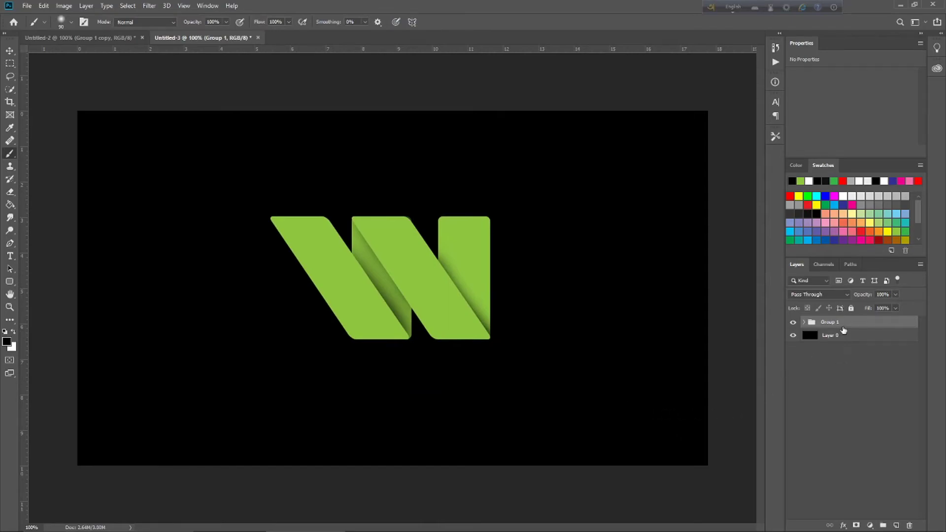
{"action": "left_click", "coordinate": [897, 525]}
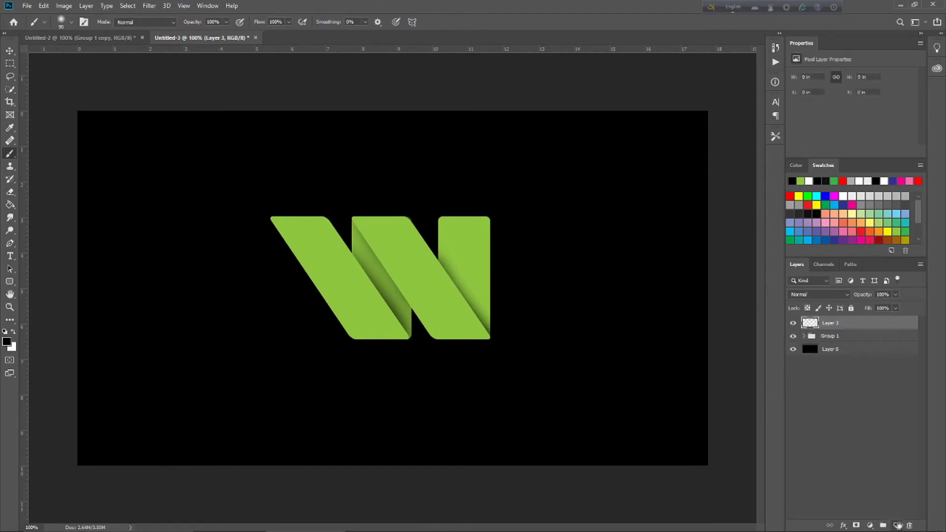
{"action": "key", "text": "bracketright"}
{"action": "key", "text": "bracketright"}
{"action": "key", "text": "bracketright"}
{"action": "key", "text": "bracketright"}
{"action": "key", "text": "bracketright"}
{"action": "left_click", "coordinate": [7, 342]}
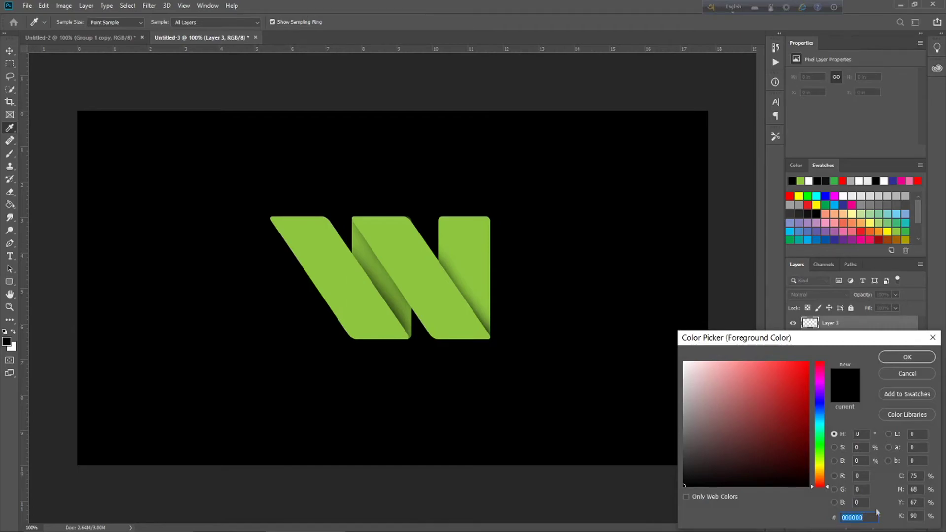
{"action": "left_click", "coordinate": [907, 357]}
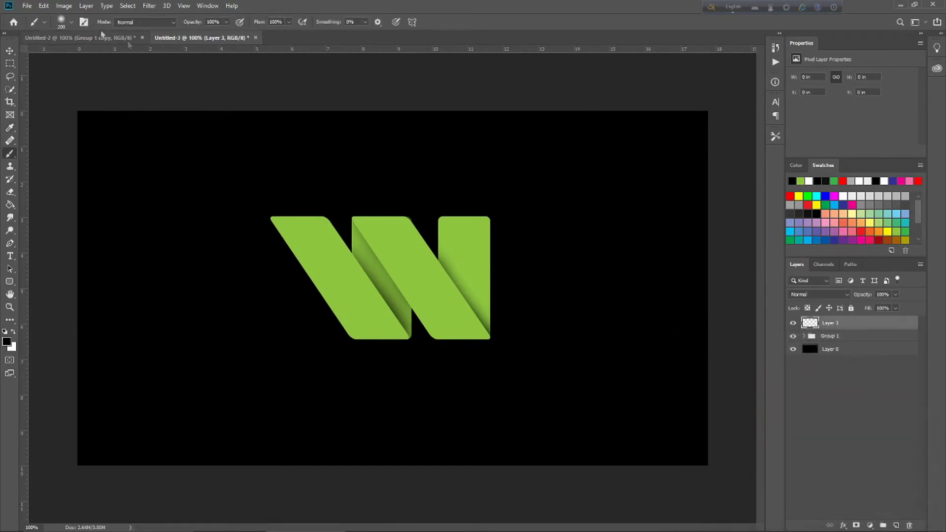
{"action": "left_click", "coordinate": [72, 20]}
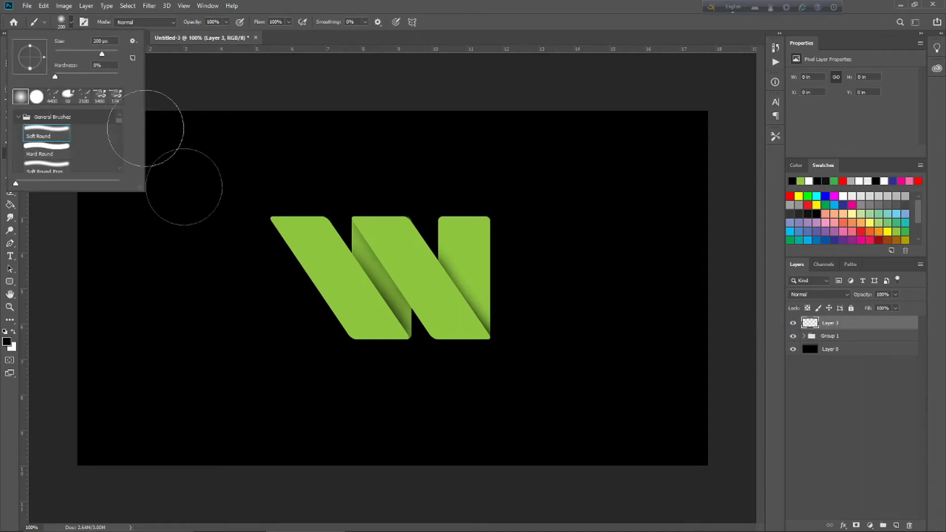
{"action": "left_click", "coordinate": [72, 23]}
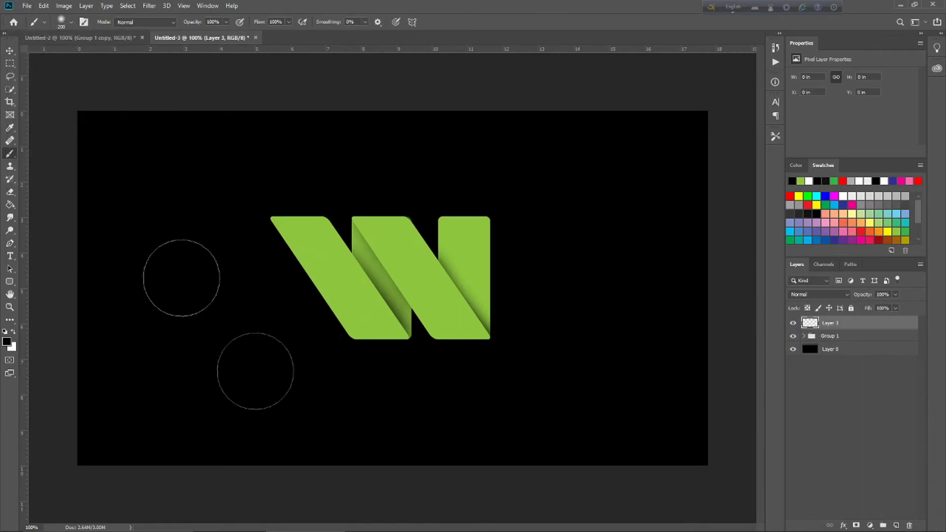
{"action": "key", "text": "bracketright"}
{"action": "key", "text": "bracketright"}
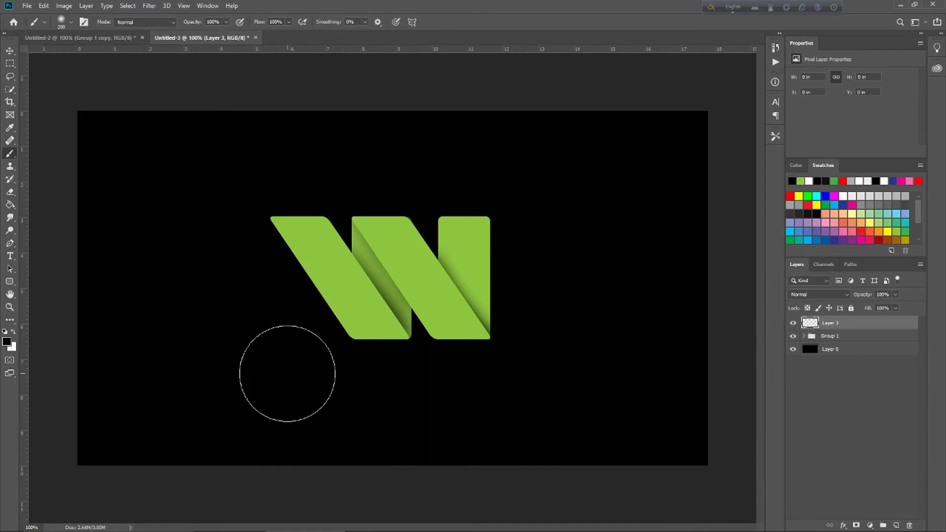
{"action": "key", "text": "bracketright"}
{"action": "key", "text": "bracketright"}
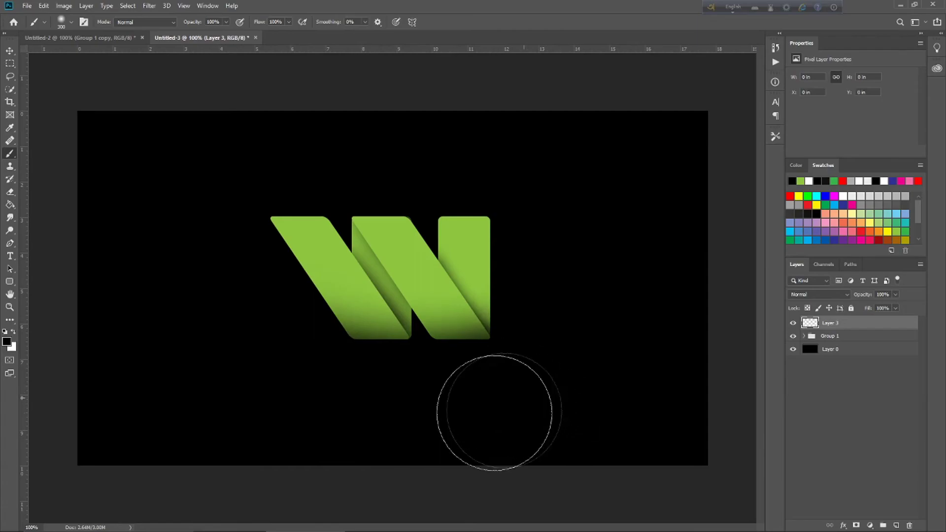
{"action": "mouse_move", "coordinate": [390, 413]}
{"action": "left_mouse_down"}
{"action": "mouse_move", "coordinate": [319, 408]}
{"action": "mouse_move", "coordinate": [255, 382]}
{"action": "mouse_move", "coordinate": [233, 392]}
{"action": "left_mouse_up"}
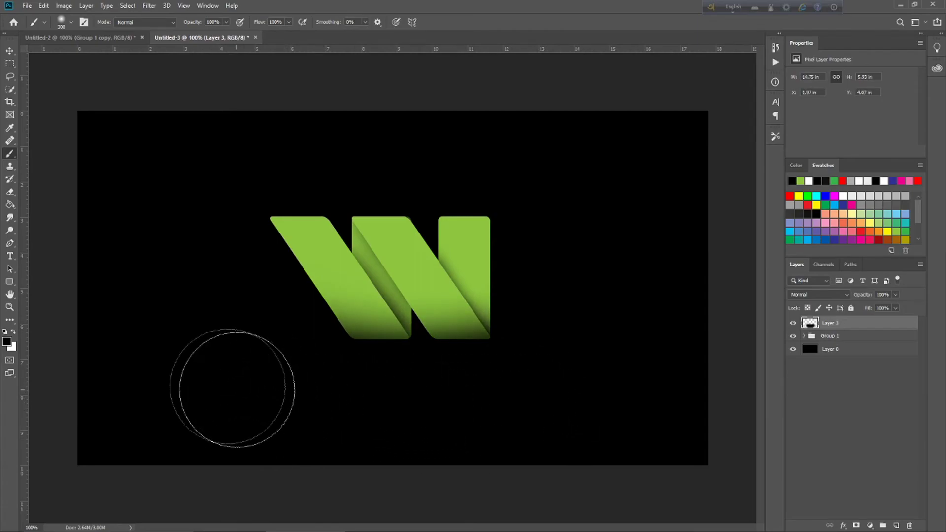
{"action": "left_click", "coordinate": [10, 50]}
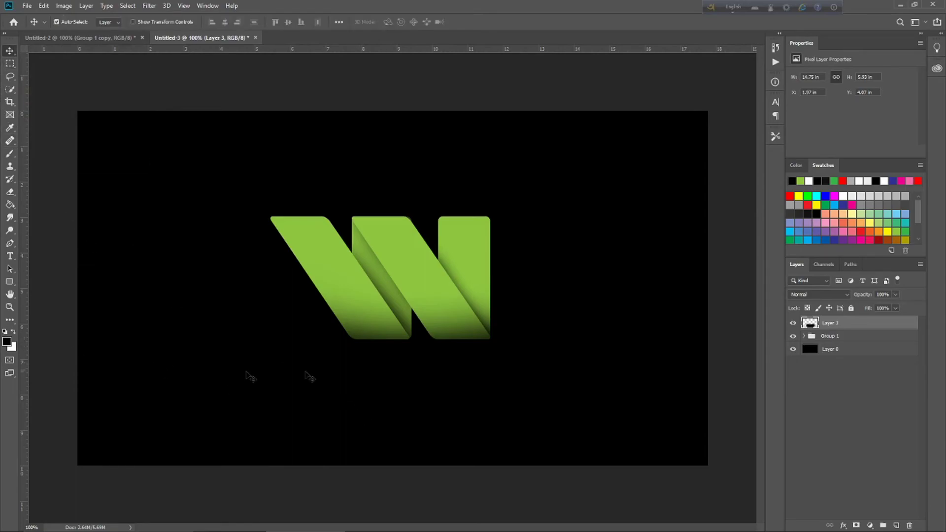
{"action": "key", "text": "b"}
{"action": "key", "text": "bracketleft"}
{"action": "key", "text": "bracketleft"}
{"action": "key", "text": "bracketleft"}
{"action": "key", "text": "bracketleft"}
{"action": "key", "text": "bracketleft"}
{"action": "key", "text": "bracketleft"}
{"action": "key", "text": "bracketleft"}
{"action": "key", "text": "bracketleft"}
{"action": "key", "text": "bracketleft"}
{"action": "key", "text": "bracketleft"}
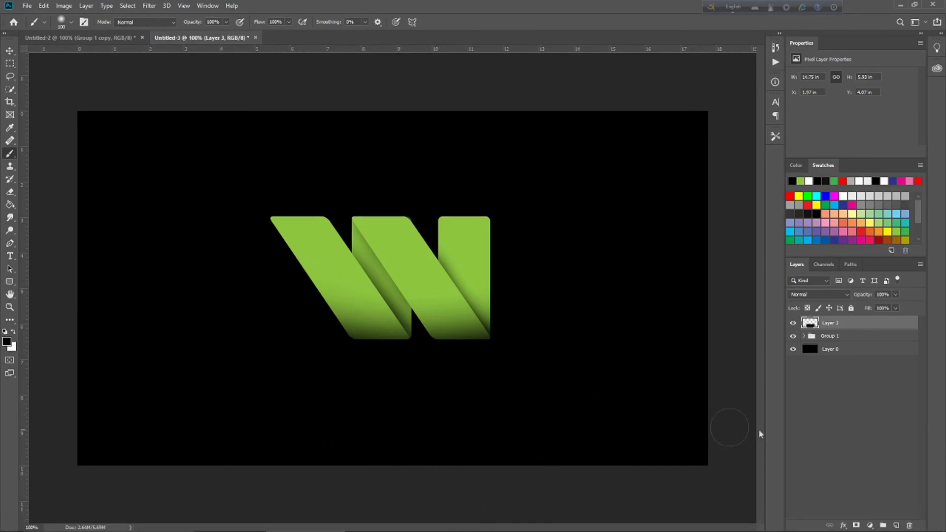
- Put the bottom shadow layer, Layer 3, inside Group 1, and scale the group down slightly while repositioning it near the canvas centre
{"action": "left_click_drag", "start_coordinate": [859, 327], "coordinate": [860, 341]}
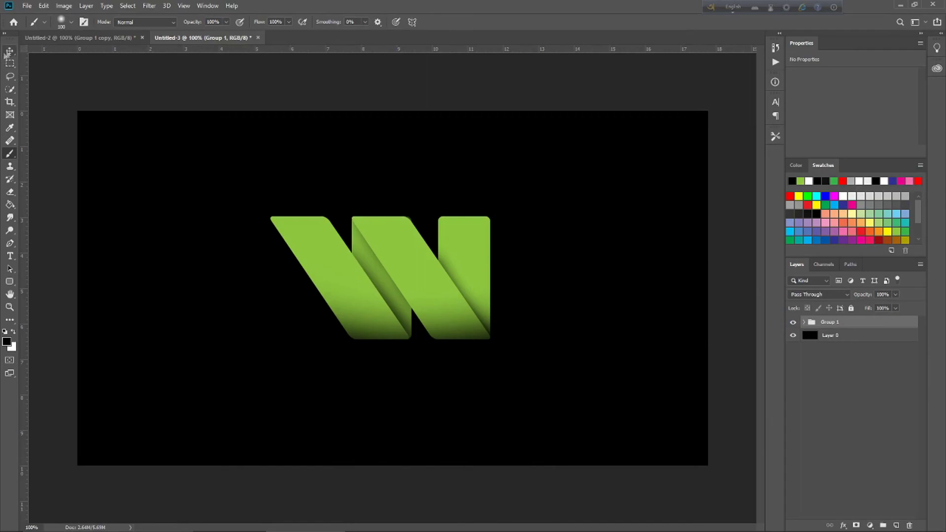
{"action": "left_click", "coordinate": [7, 53]}
{"action": "key", "text": "ctrl+t"}
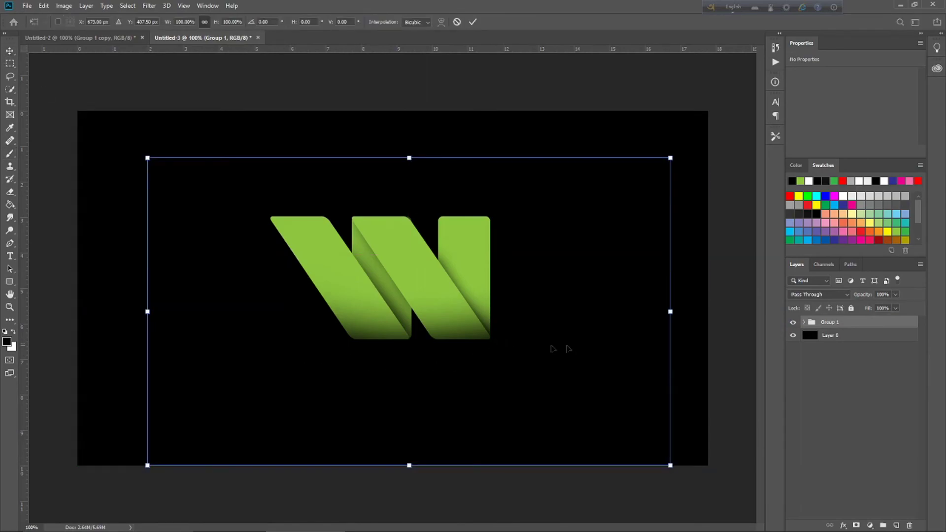
{"action": "left_click_drag", "start_coordinate": [670, 158], "coordinate": [624, 184]}
{"action": "mouse_move", "coordinate": [416, 310]}
{"action": "left_mouse_down"}
{"action": "mouse_move", "coordinate": [437, 312]}
{"action": "mouse_move", "coordinate": [421, 311]}
{"action": "left_mouse_up"}
{"action": "left_click", "coordinate": [473, 22]}
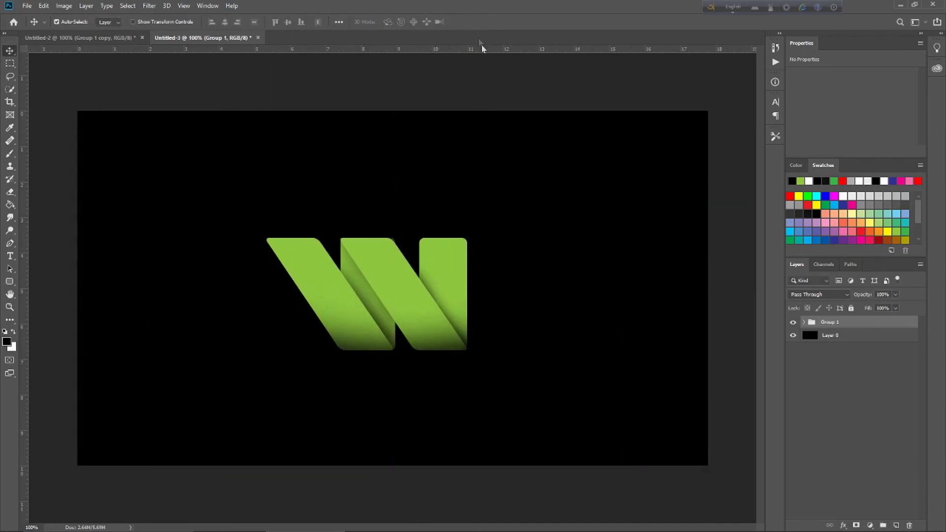